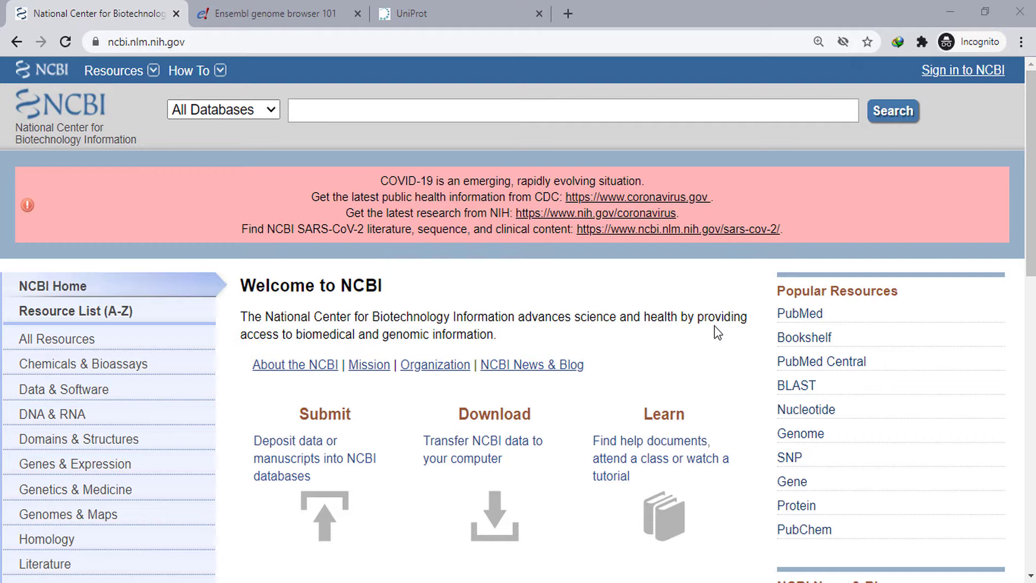
Search the NCBI Gene database for brca2
click(221, 111)
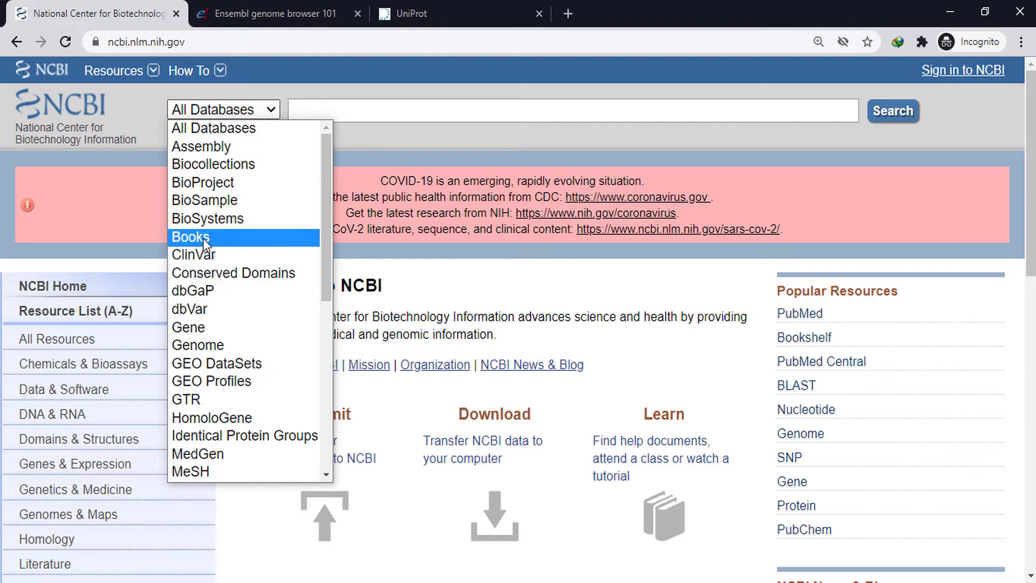
click(232, 330)
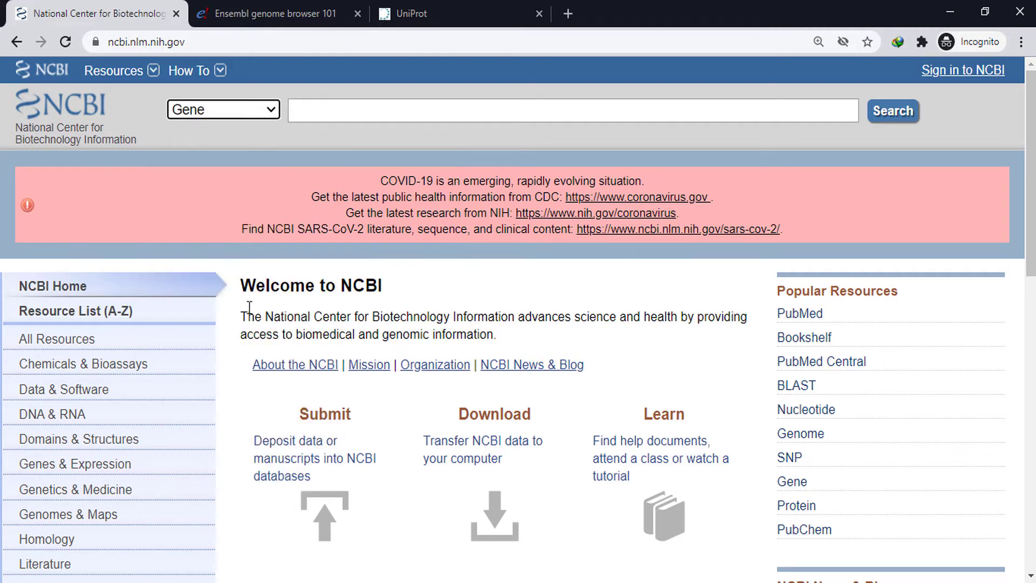
click(356, 104)
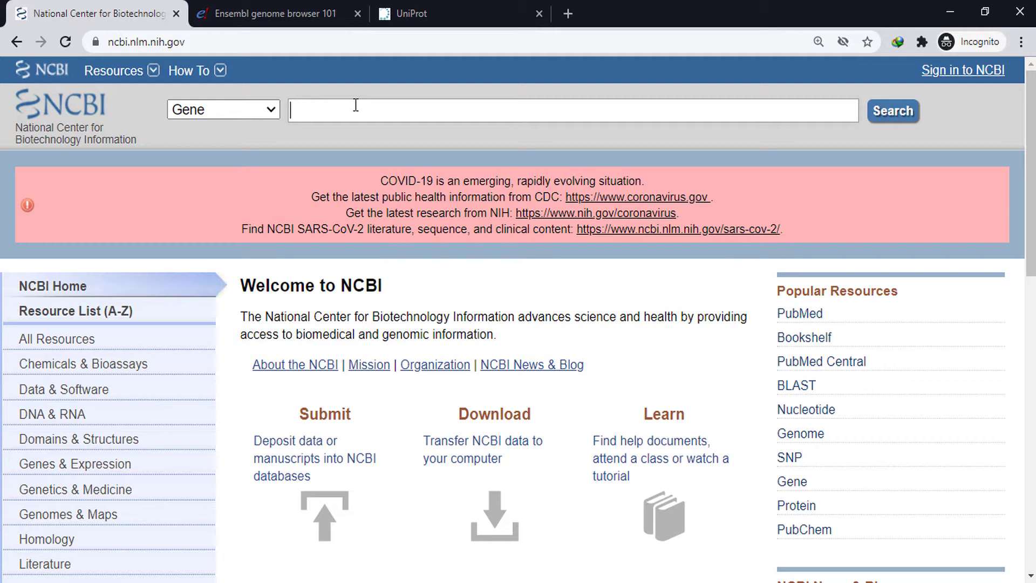
text(brca2)
key(Return)
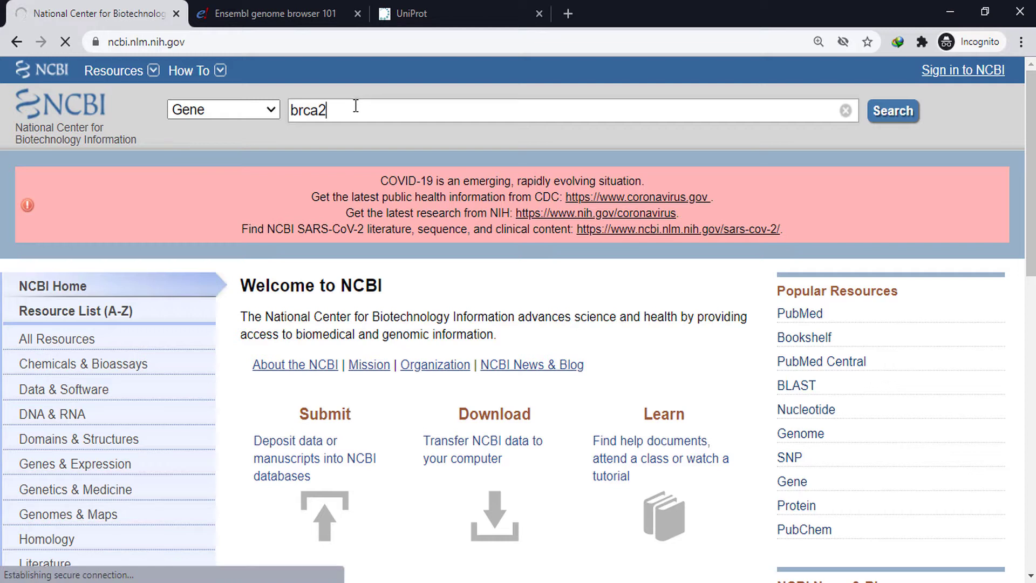
Run the BRCA2 example search on the Ensembl genome browser and return to the NCBI Gene results
key(ctrl+Tab)
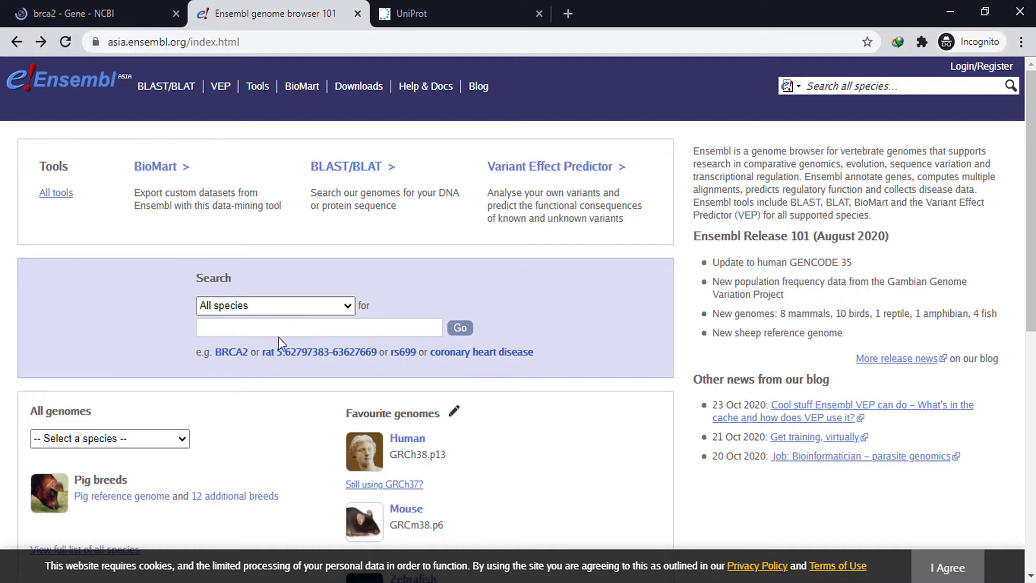
click(240, 354)
click(129, 6)
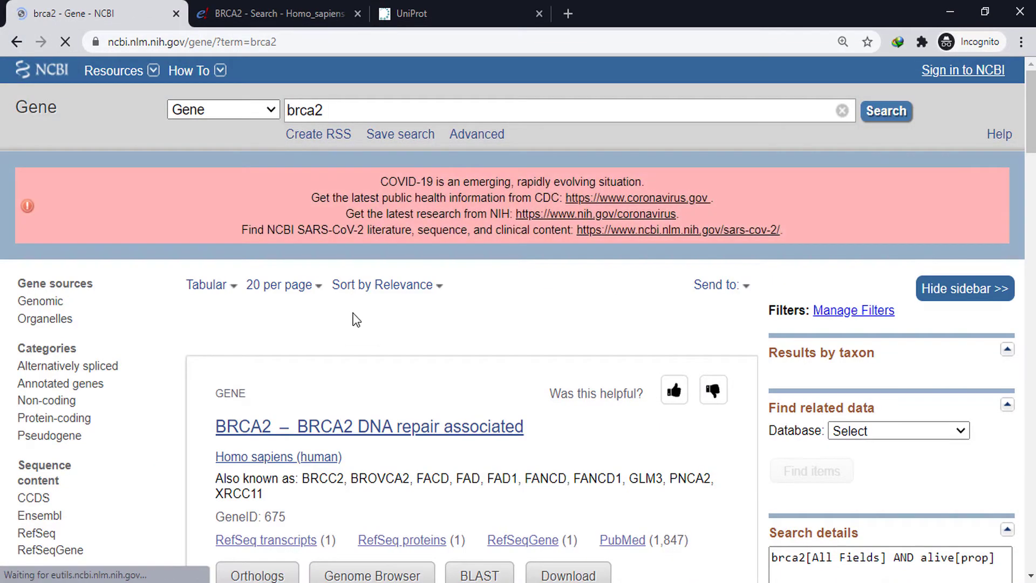
Open the human BRCA2 gene record and look through its summary, genomic context, expression and bibliography sections
scroll(359, 332, down, 1)
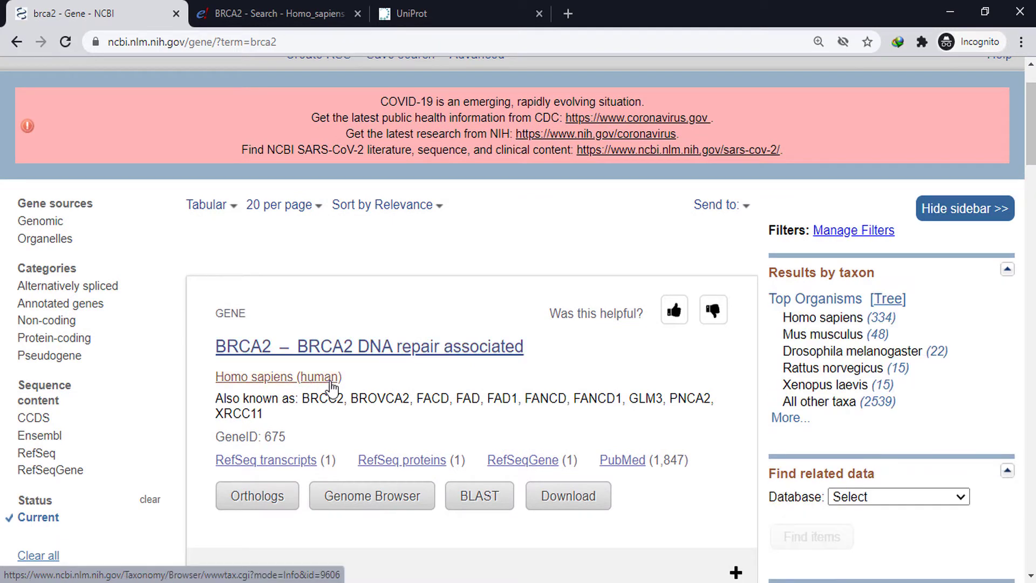
click(313, 359)
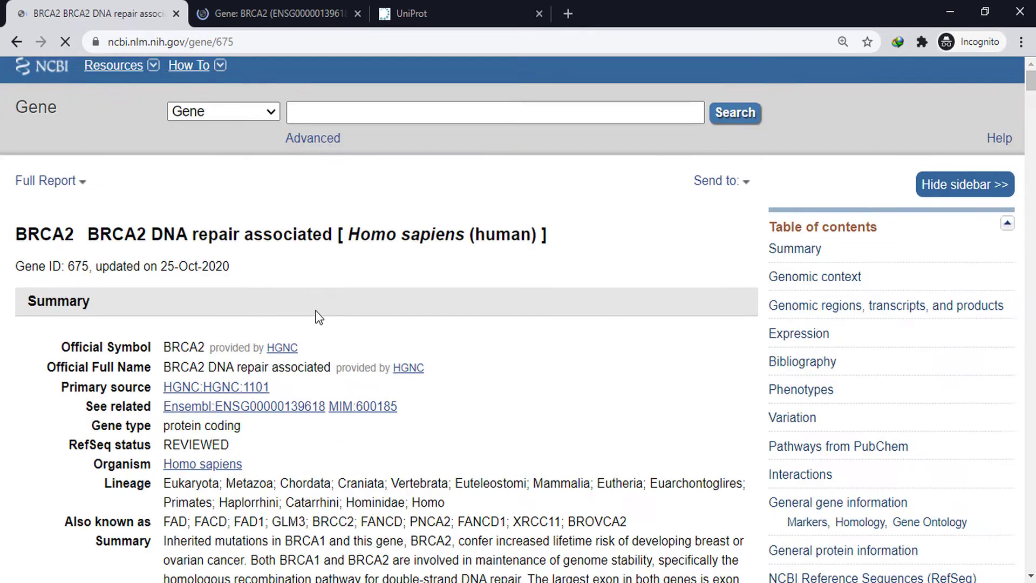
scroll(317, 316, down, 5)
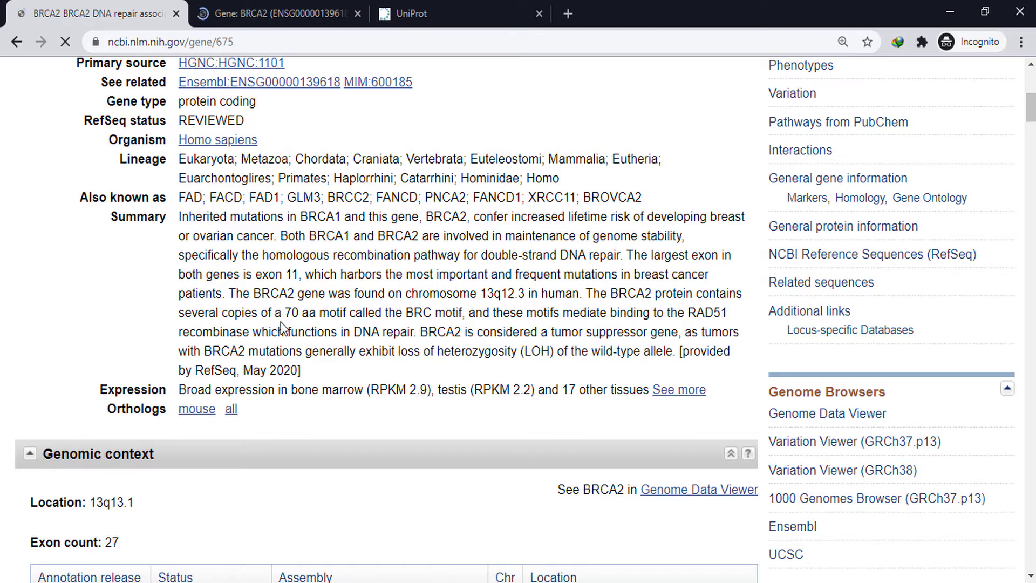
scroll(284, 328, down, 3)
scroll(284, 328, down, 10)
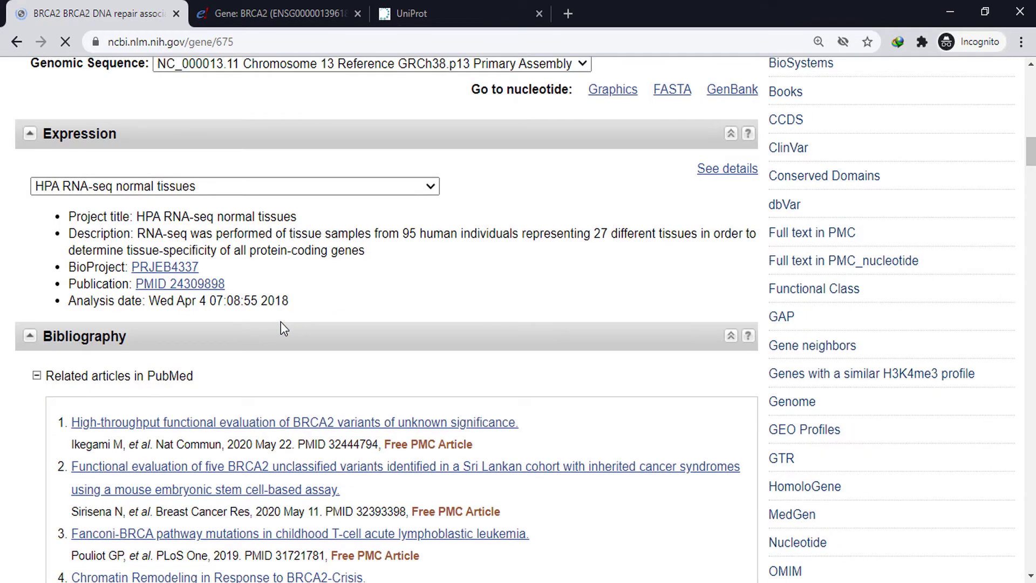
scroll(284, 329, down, 20)
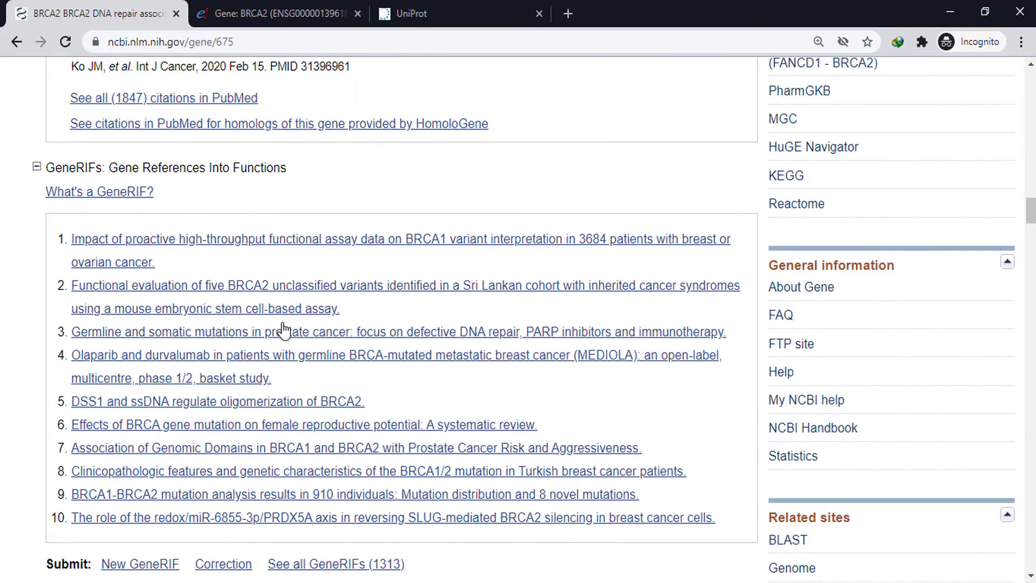
Close the NCBI gene record and open the Sequence page of the BRCA2 gene in Ensembl
key(ctrl+w)
scroll(143, 394, up, 20)
scroll(143, 394, down, 1)
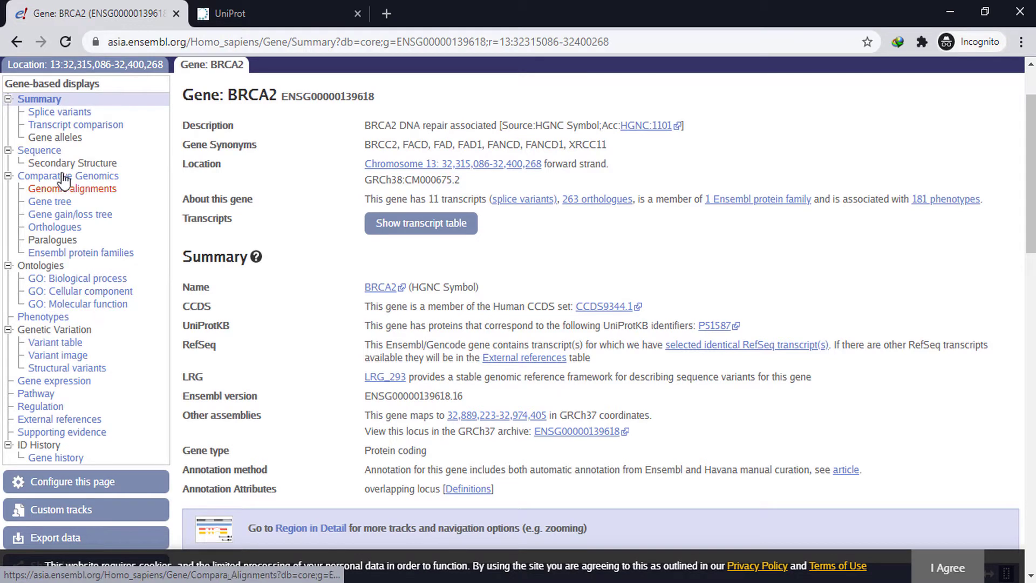
click(57, 151)
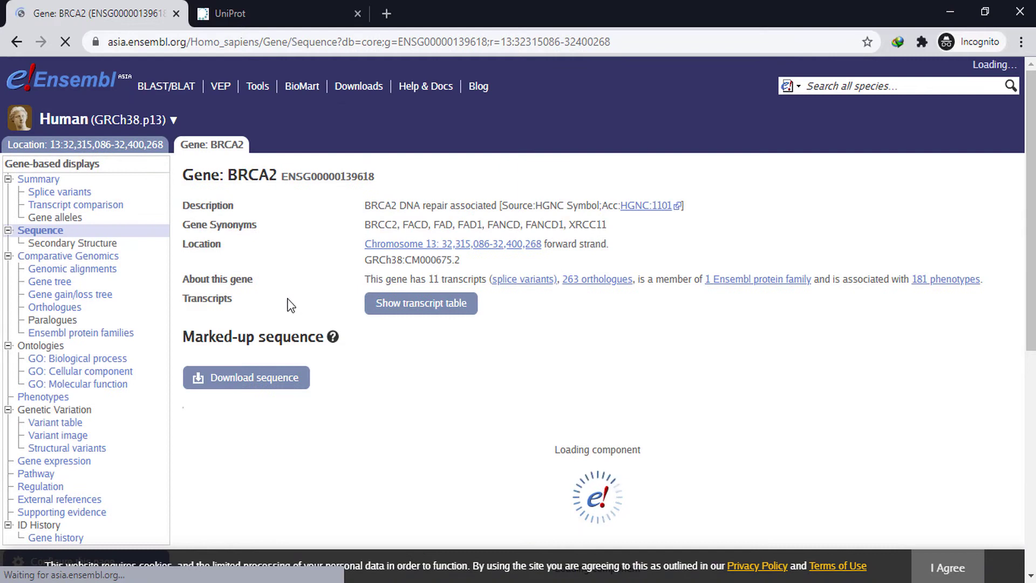
Examine the marked-up BRCA2 sequence in Ensembl, including its header line and highlighted exons
scroll(292, 305, down, 1)
scroll(243, 303, down, 3)
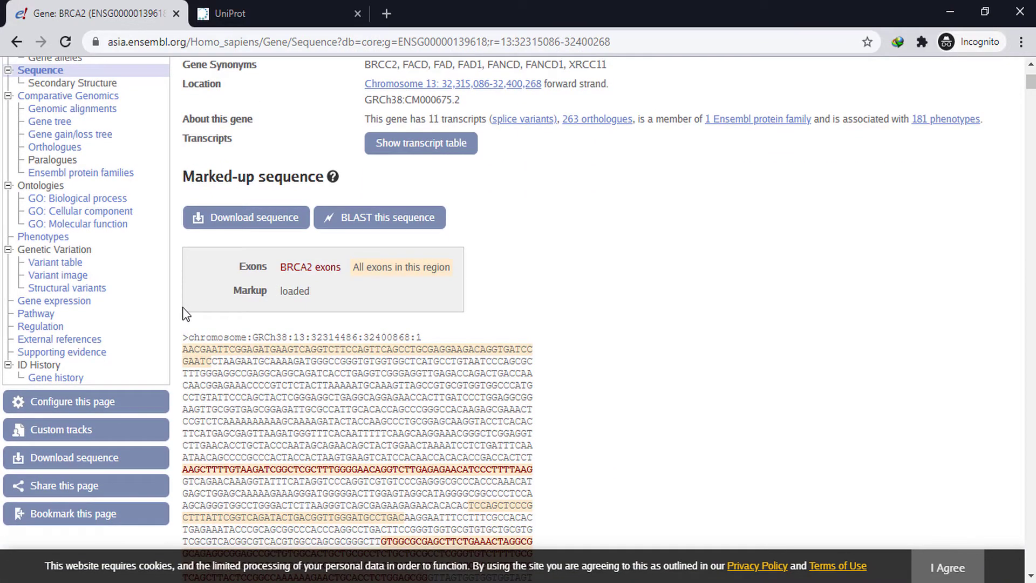
scroll(183, 307, up, 2)
scroll(146, 327, down, 2)
scroll(212, 277, down, 2)
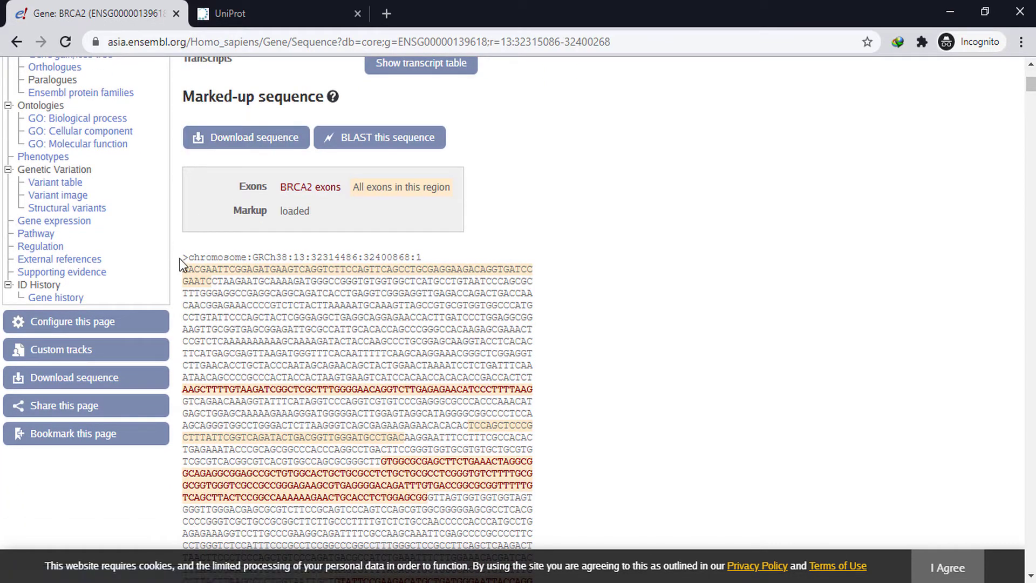
scroll(180, 270, down, 6)
scroll(181, 278, down, 15)
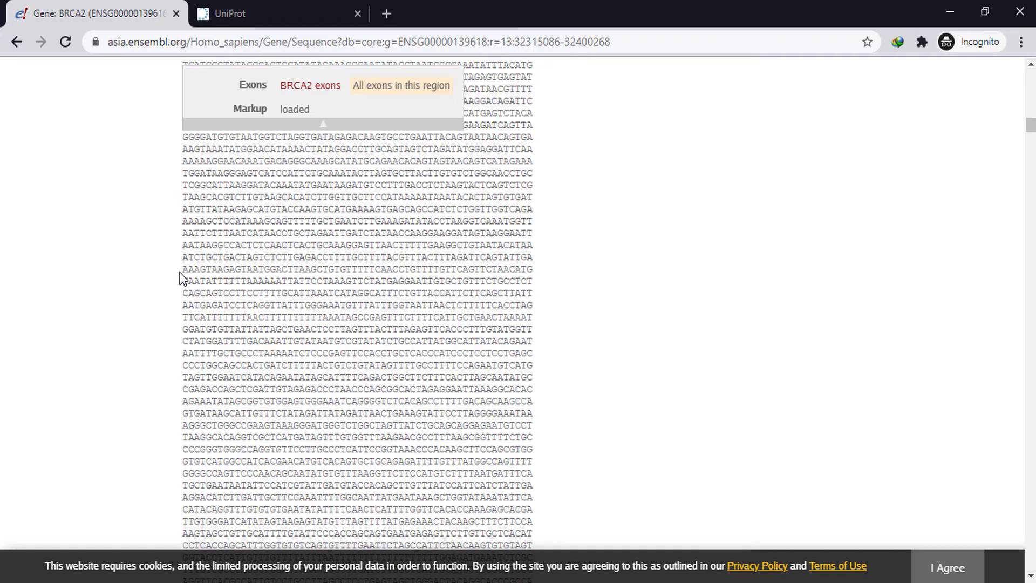
scroll(180, 273, down, 20)
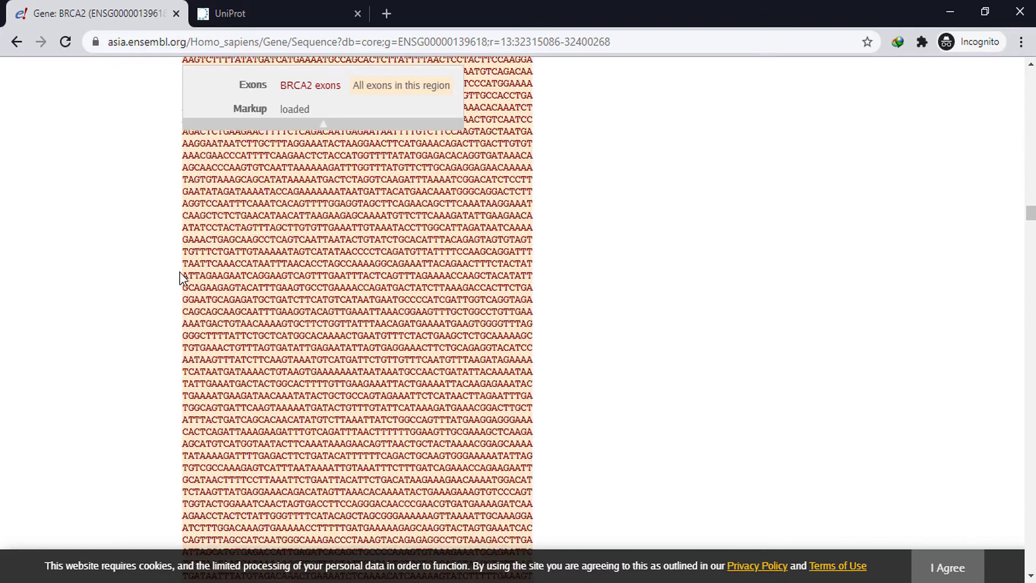
scroll(180, 278, down, 15)
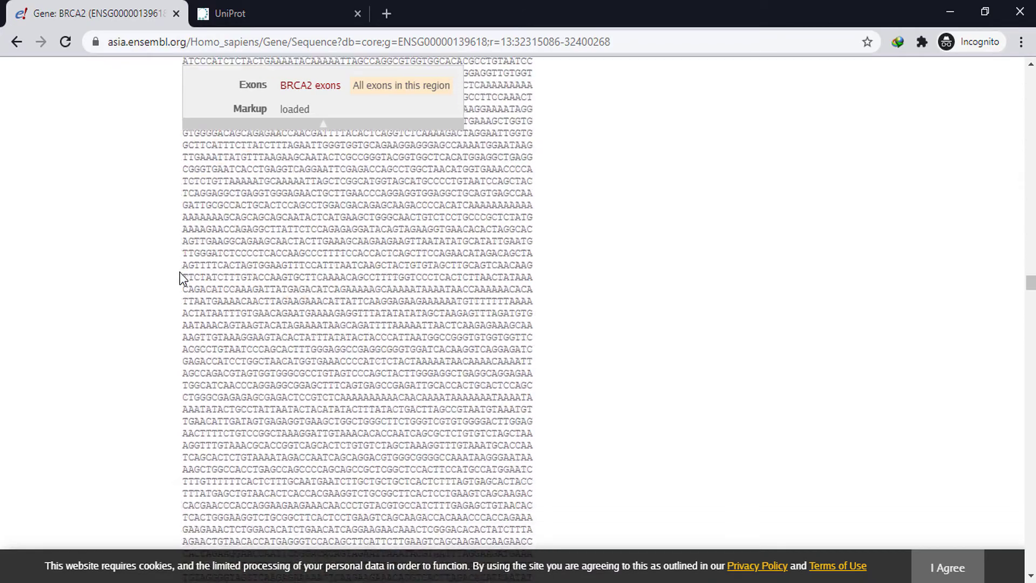
scroll(179, 279, down, 15)
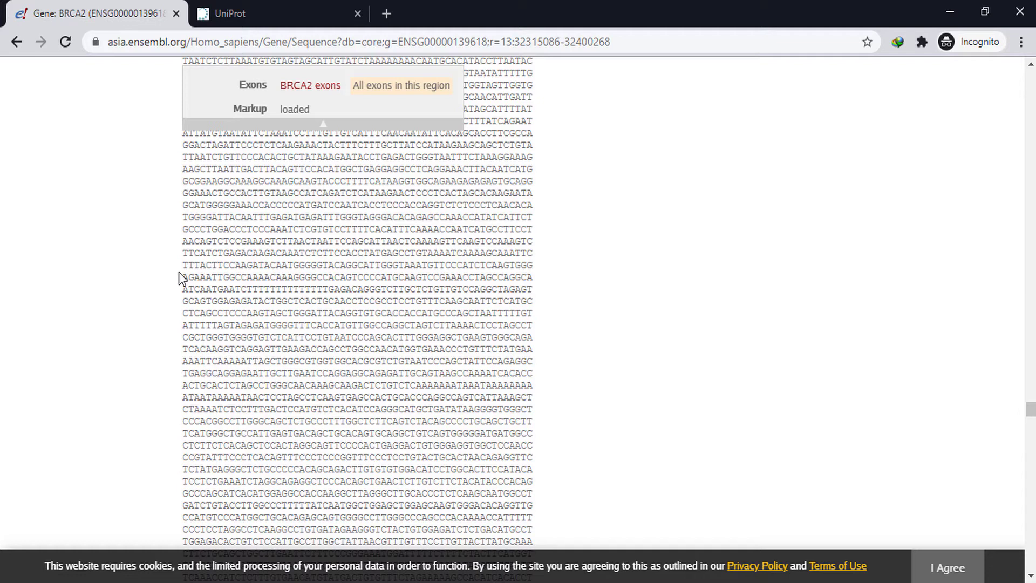
Close the Ensembl page and search UniProtKB for ligase
click(232, 13)
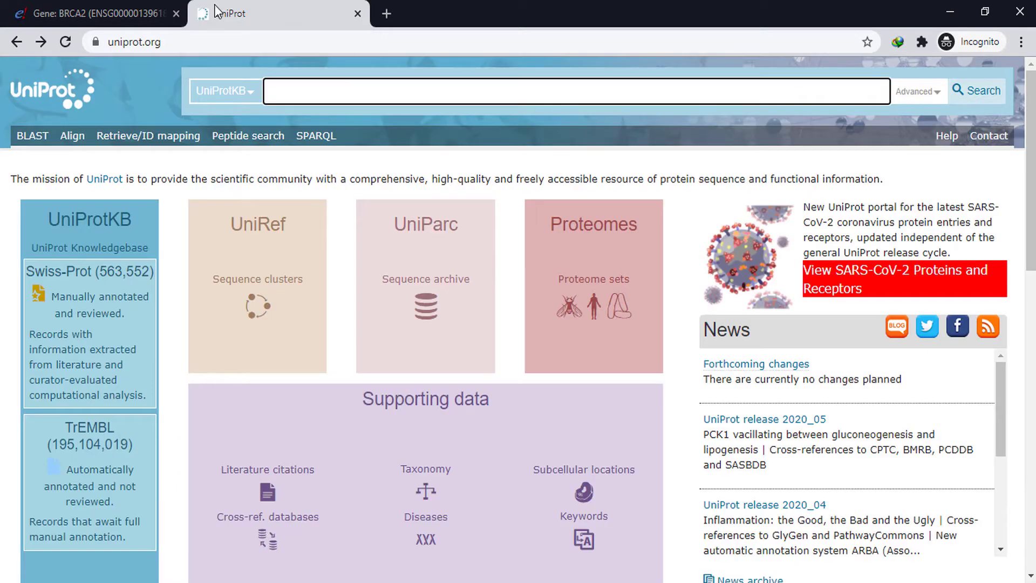
click(176, 13)
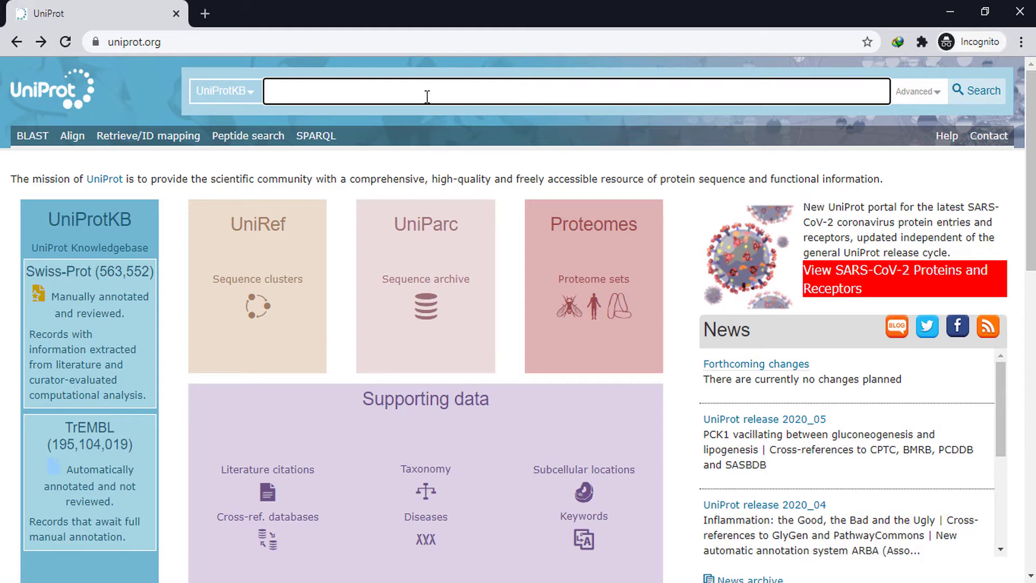
text(ligase)
key(Return)
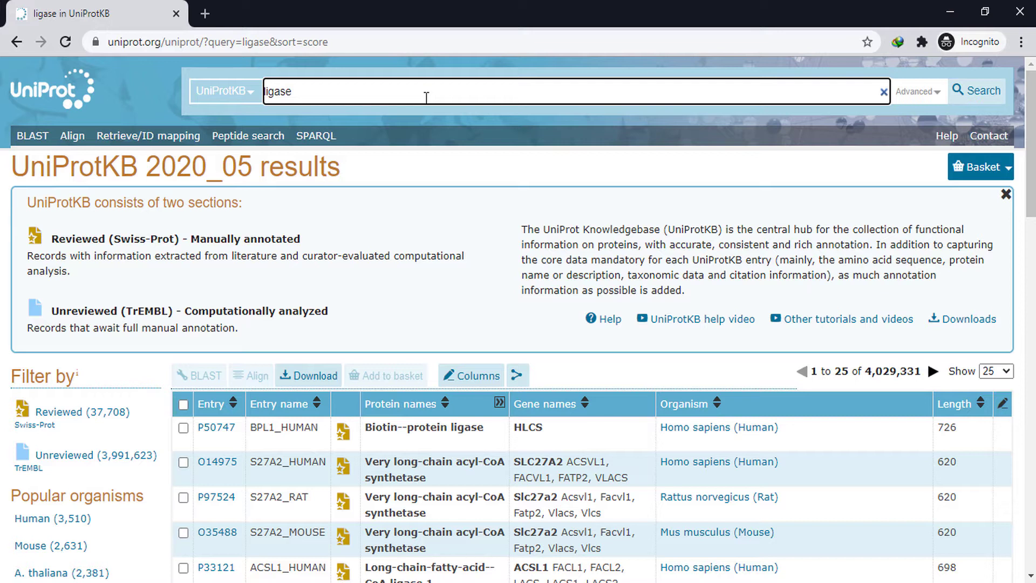
Look through the ligase results and open the human Biotin--protein ligase entry P50747
scroll(427, 98, down, 6)
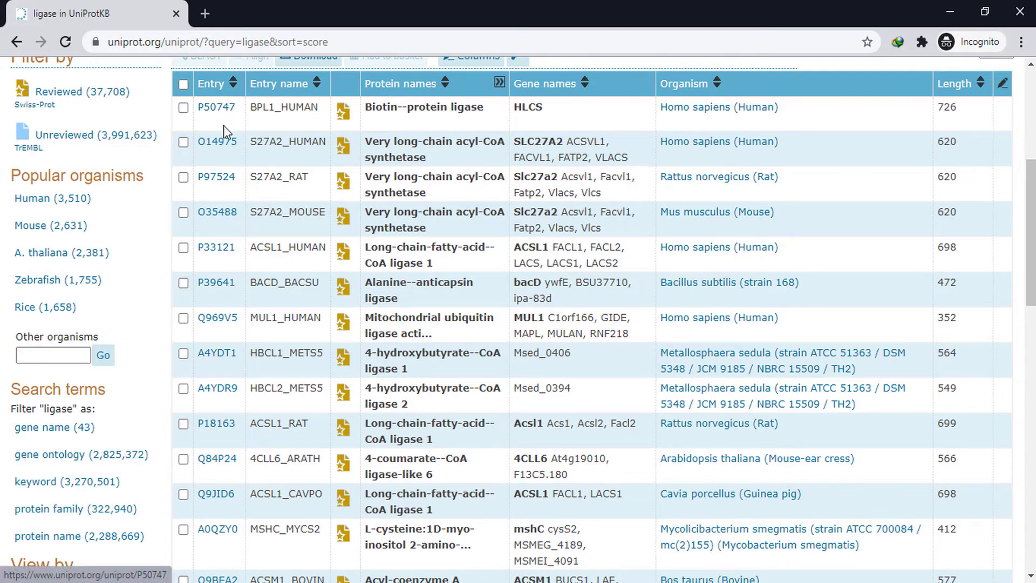
scroll(241, 201, down, 7)
scroll(241, 201, down, 5)
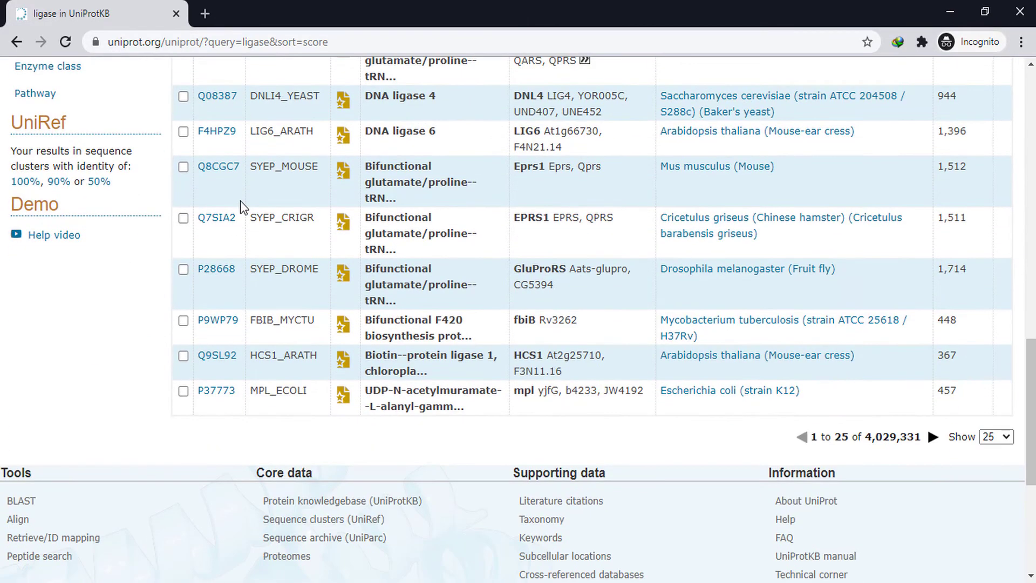
scroll(241, 201, up, 18)
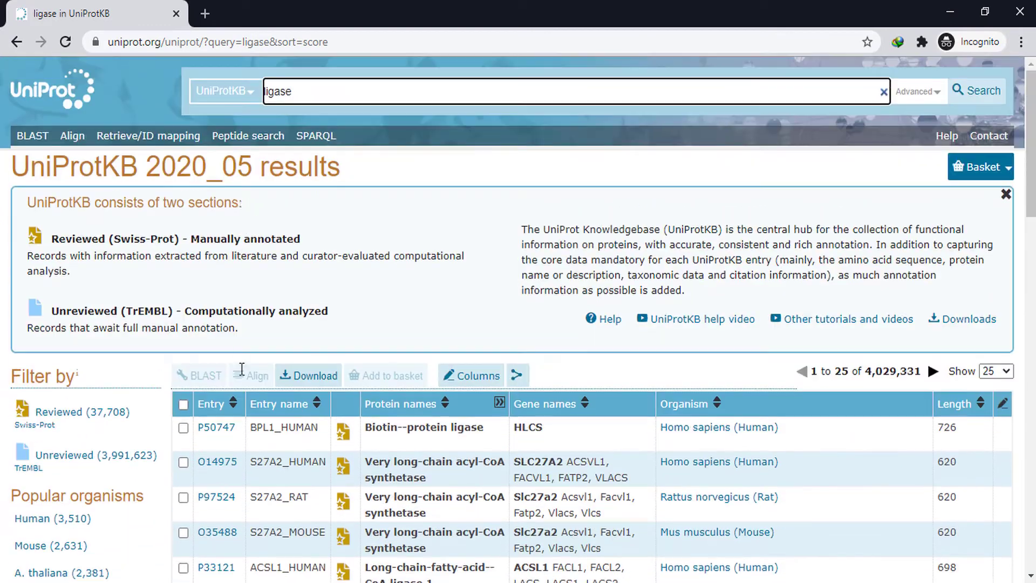
click(217, 430)
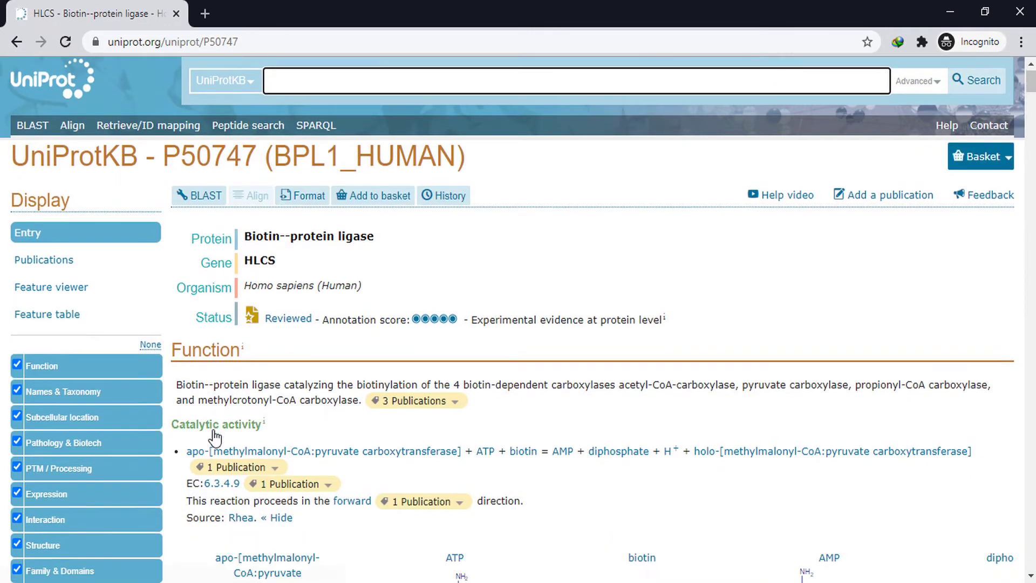
Find the Sequence section of the P50747 entry and open the P50747-1 sequence in FASTA format
scroll(216, 434, down, 15)
scroll(216, 435, down, 20)
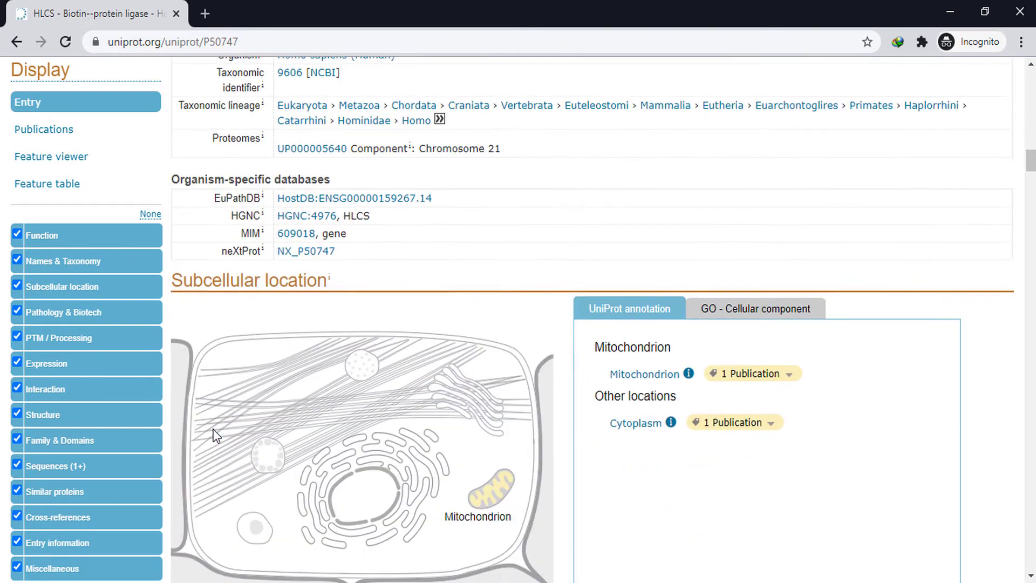
scroll(215, 434, down, 20)
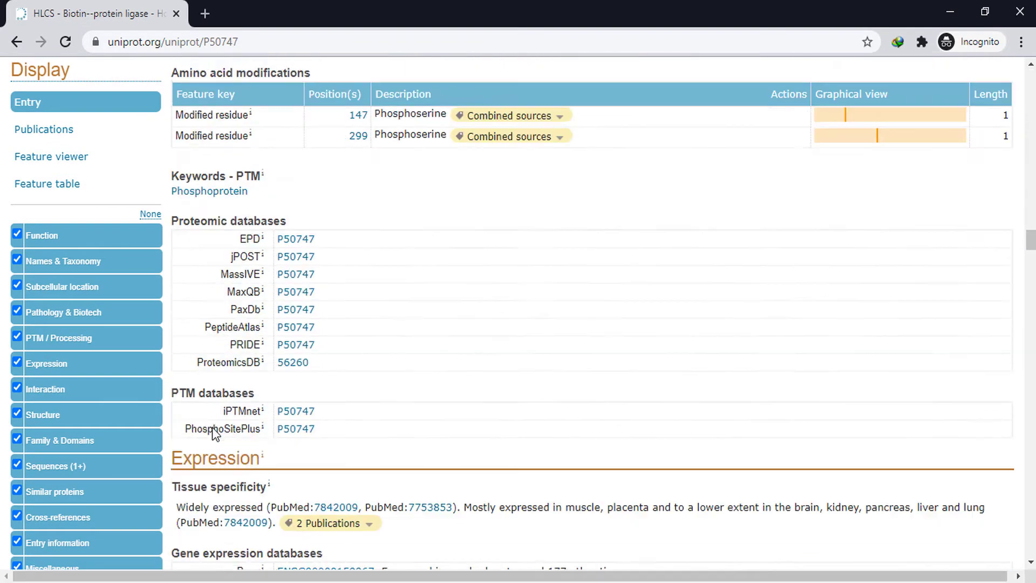
scroll(261, 410, down, 20)
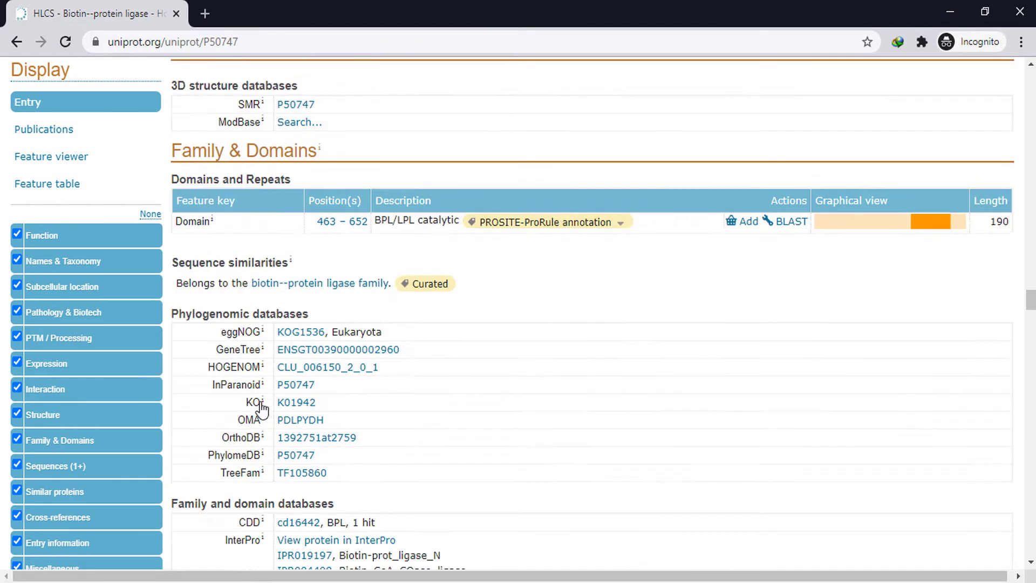
scroll(263, 408, up, 3)
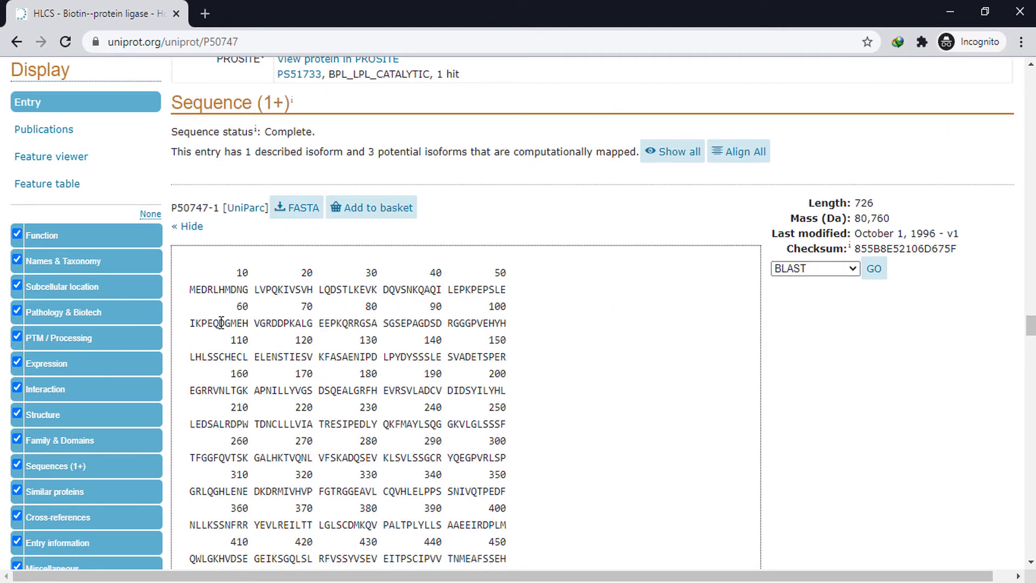
click(294, 206)
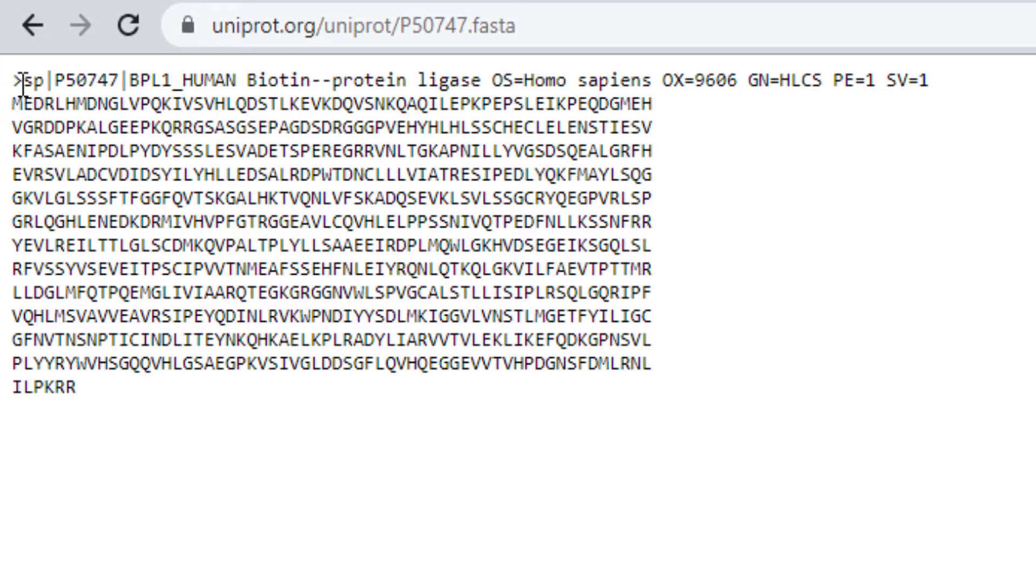
Examine the FASTA record's header, from the > symbol and accession to the protein name, and its amino acid sequence
drag(24, 84, 7, 82)
drag(56, 78, 119, 103)
click(181, 81)
drag(249, 76, 471, 84)
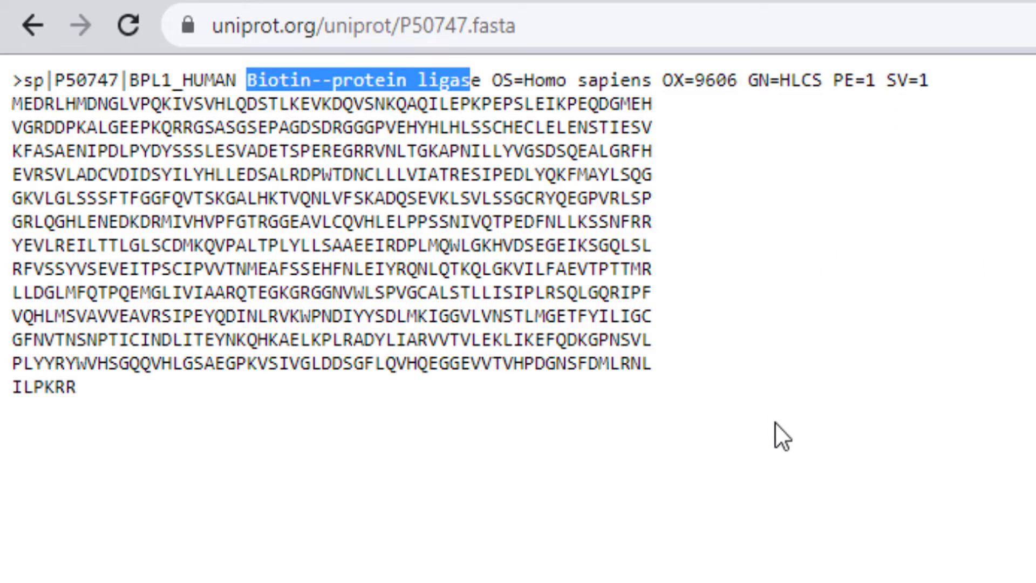
drag(7, 100, 183, 326)
click(190, 398)
double_click(190, 400)
click(173, 403)
double_click(174, 404)
click(280, 427)
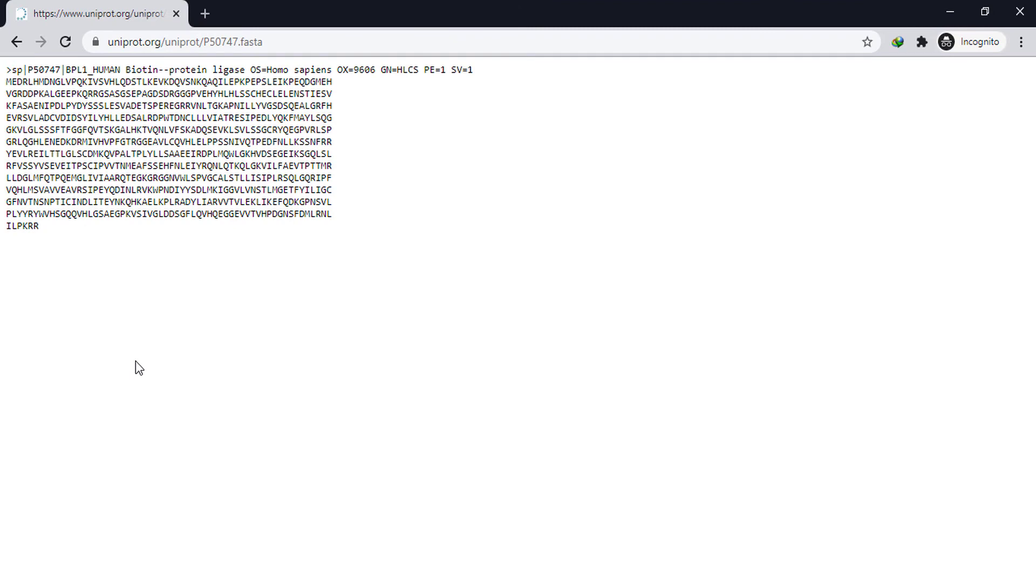
Select the entire FASTA record, switch to File Explorer and show the thebioinformist folder as large icons
key(ctrl+a)
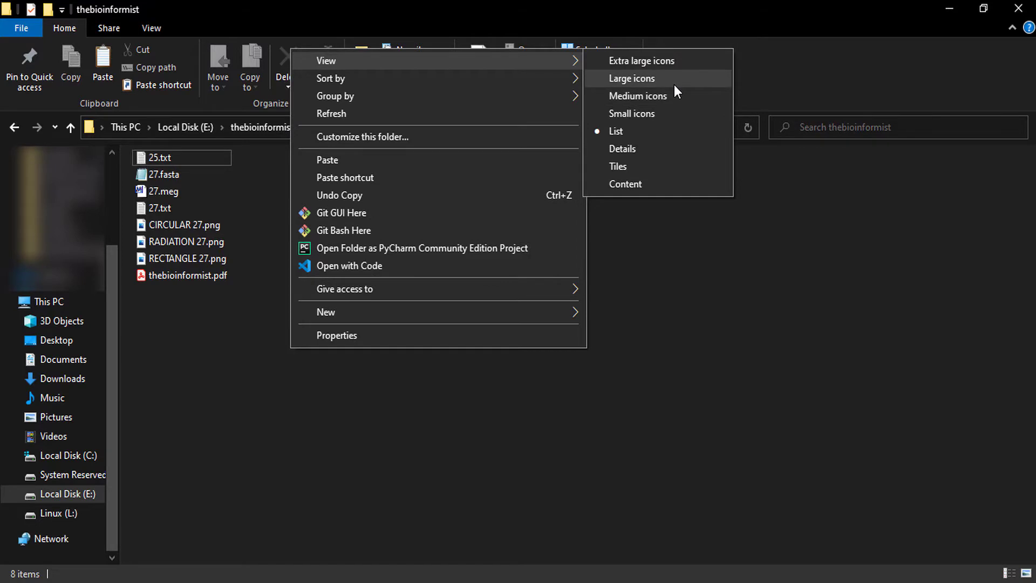
click(674, 85)
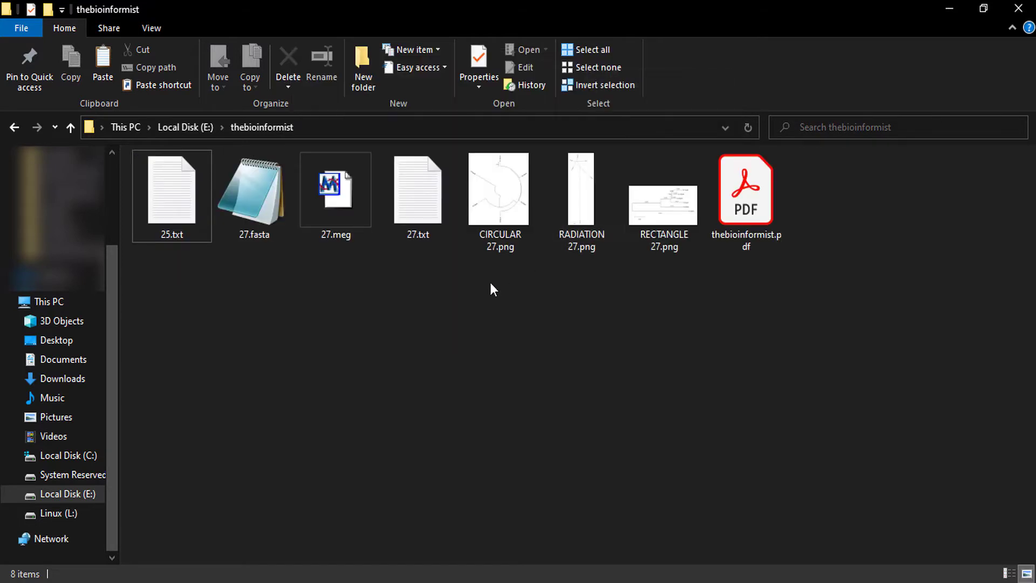
Show the files in the thebioinformist folder as extra large icons
right_click(422, 266)
mouse_move(540, 276)
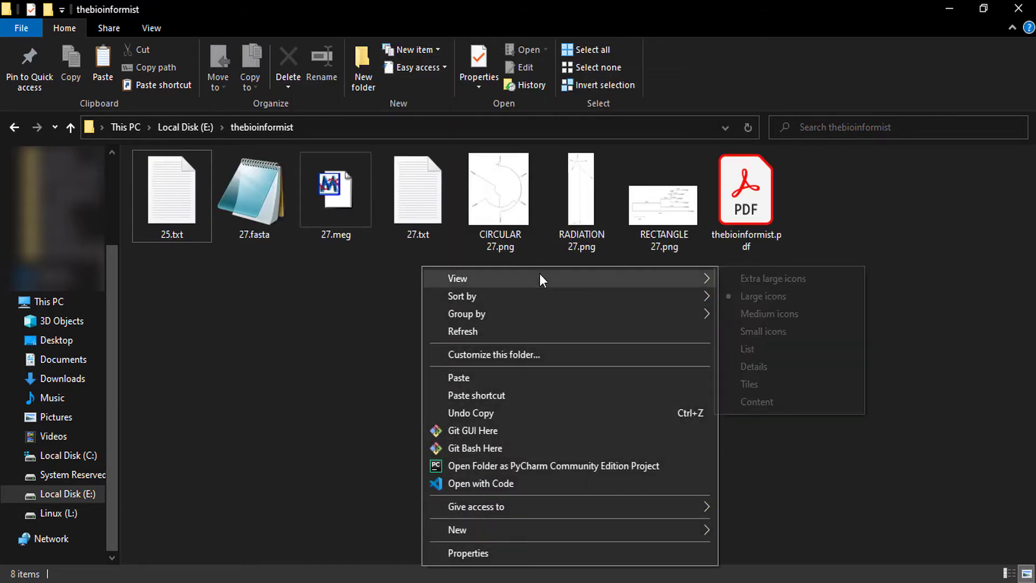
click(752, 277)
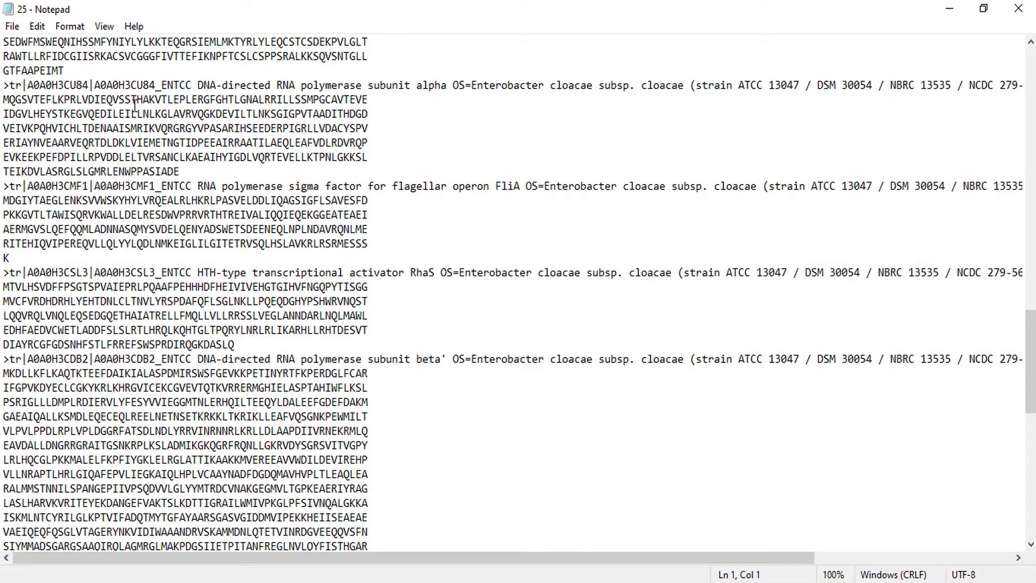
Look through the FASTA records in the 25 text file and highlight the header line of the RpoD record
scroll(134, 106, up, 11)
scroll(135, 105, up, 11)
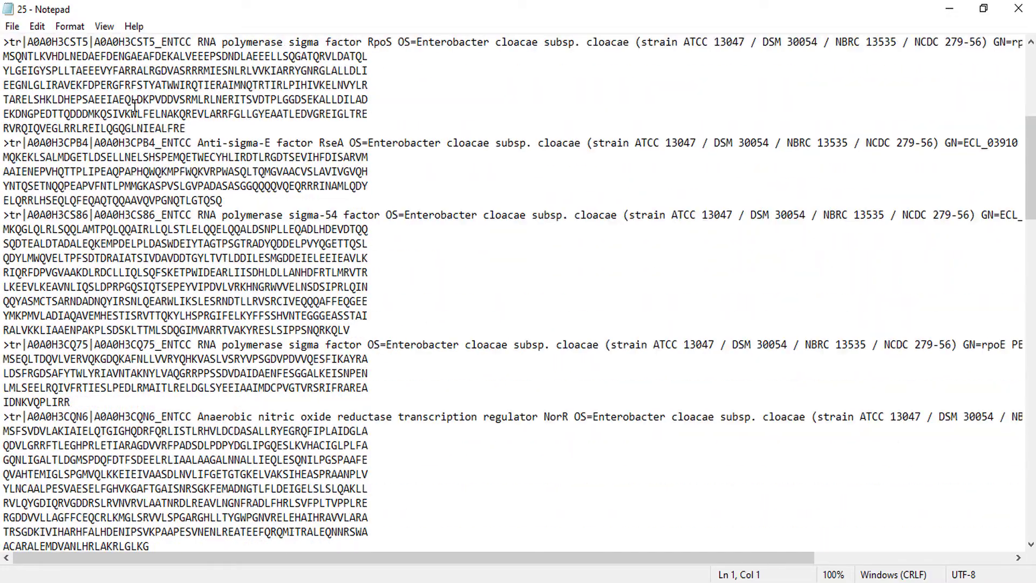
scroll(134, 106, up, 8)
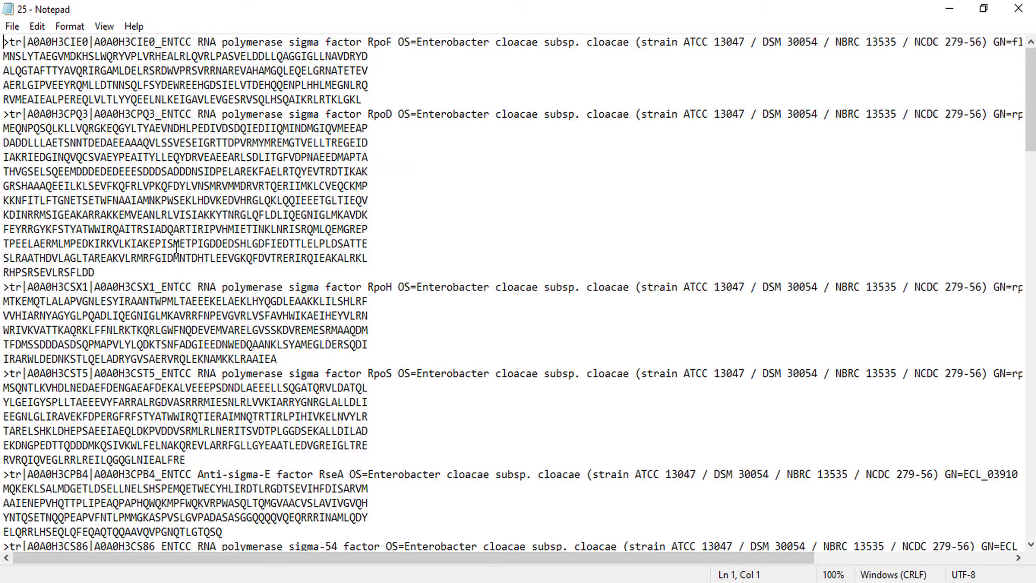
scroll(308, 316, down, 20)
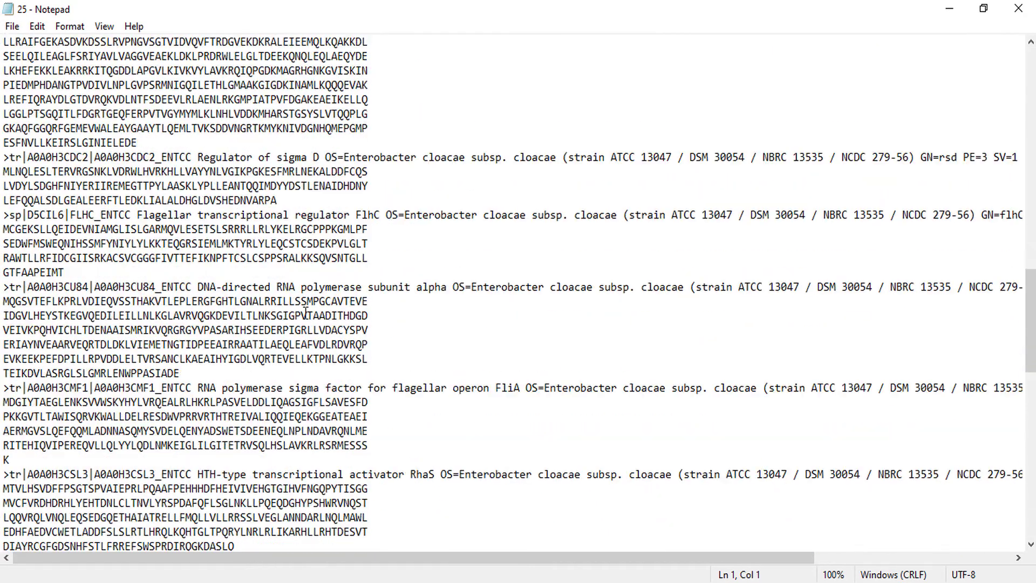
drag(1032, 359, 866, 144)
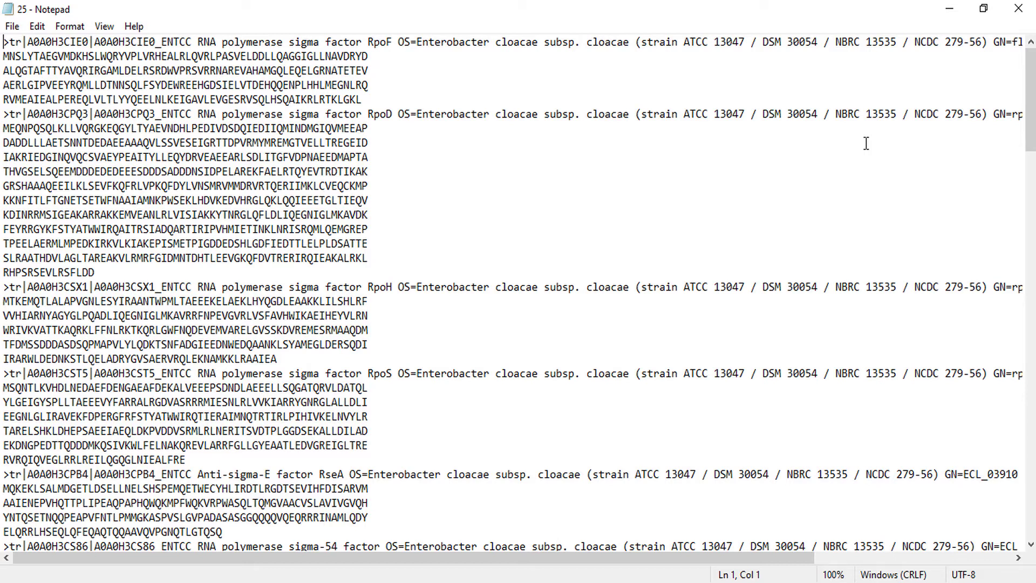
drag(9, 114, 1016, 114)
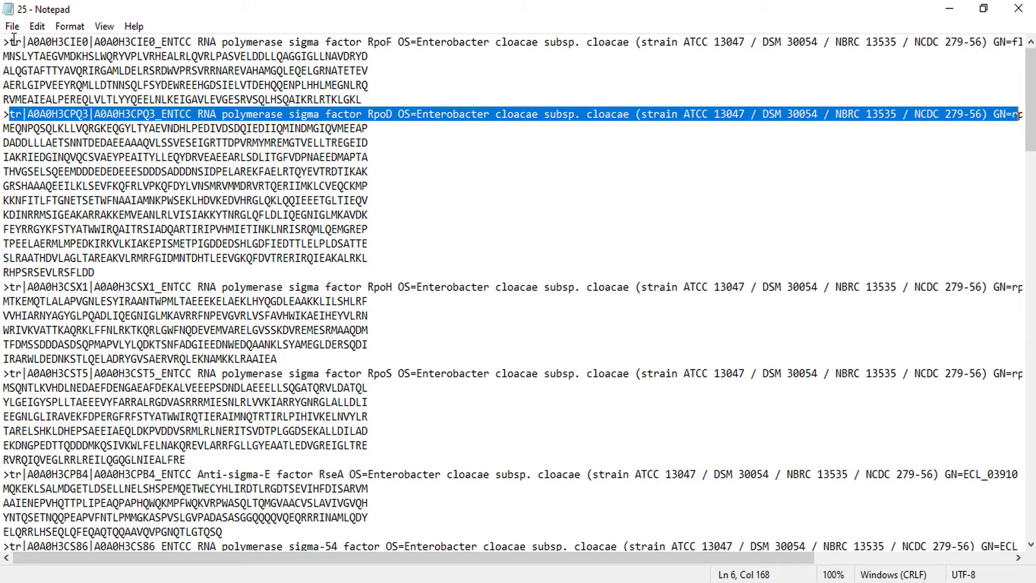
Delete everything after the accession A0A0H3CIE0 in the first record's header line
click(90, 41)
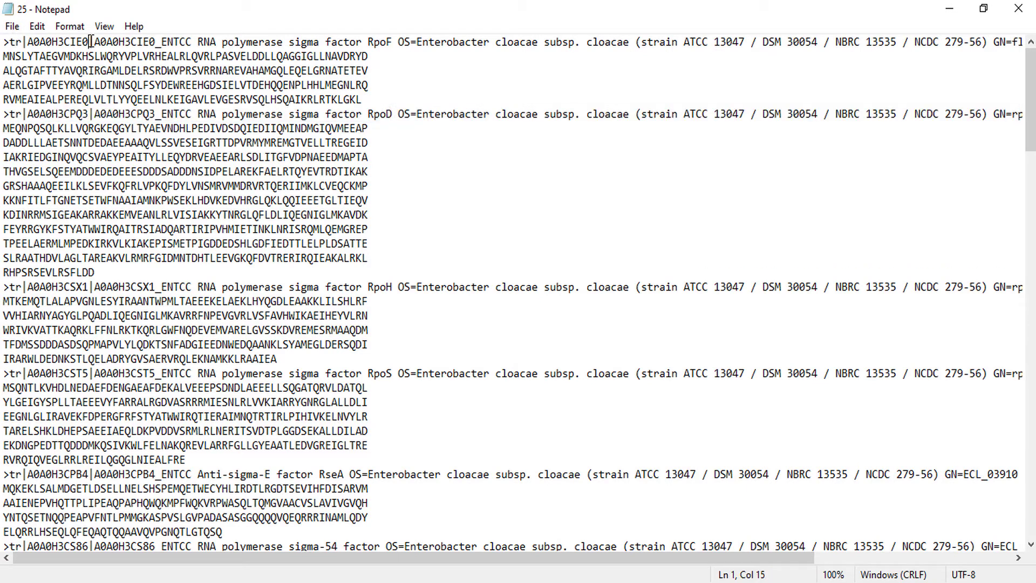
drag(90, 42, 939, 41)
key(Delete)
key(shift+Right)
key(shift+Right)
key(shift+Right)
key(shift+Right)
key(shift+Right)
key(shift+Right)
key(shift+Right)
key(shift+Right)
key(shift+Right)
key(shift+Right)
key(shift+Right)
key(shift+Right)
key(shift+Right)
key(shift+Right)
key(shift+Right)
key(shift+Right)
key(shift+Right)
key(shift+Right)
key(shift+Right)
key(shift+Right)
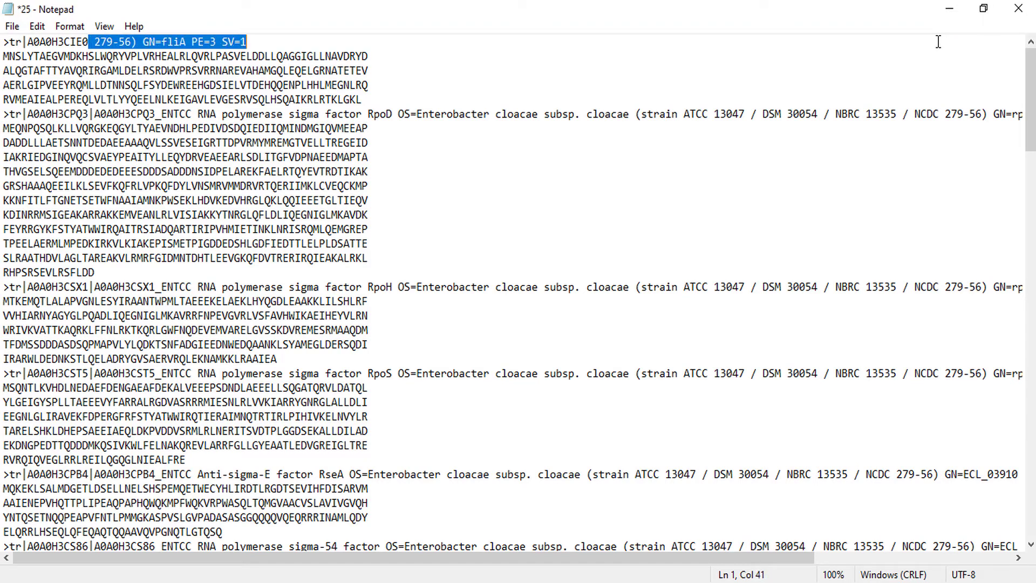
key(Delete)
Remove the tr| prefix from the first header and shorten the accession to its first letter, leaving >A
key(Left)
key(Left)
key(Left)
key(Left)
key(Left)
key(Left)
key(Left)
key(Left)
key(Left)
key(Left)
key(BackSpace)
key(BackSpace)
key(BackSpace)
key(Right)
key(shift+Right)
key(shift+Right)
key(shift+Right)
key(shift+Right)
key(shift+Right)
key(shift+Right)
key(shift+Right)
key(shift+Right)
key(shift+Right)
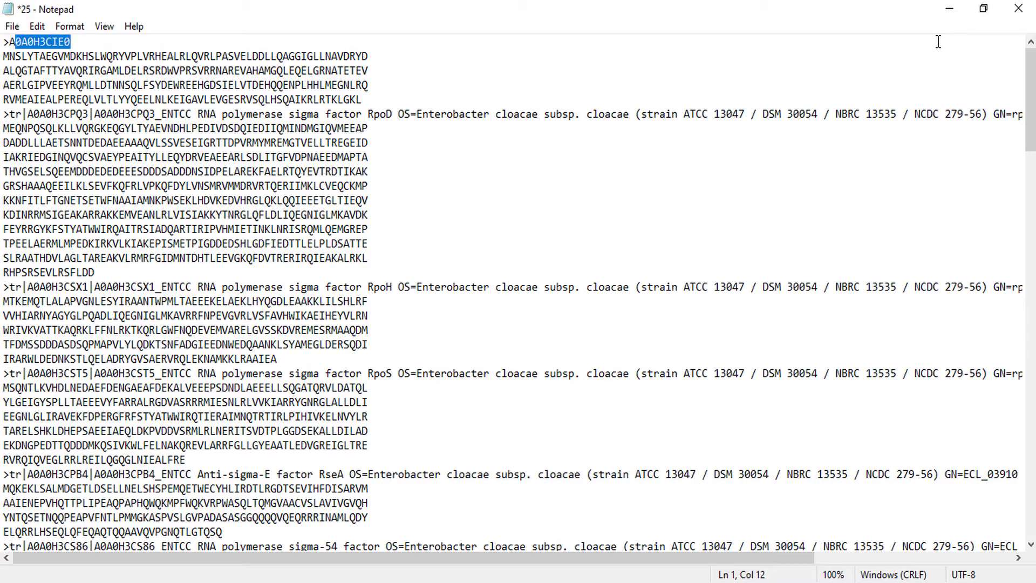
key(Delete)
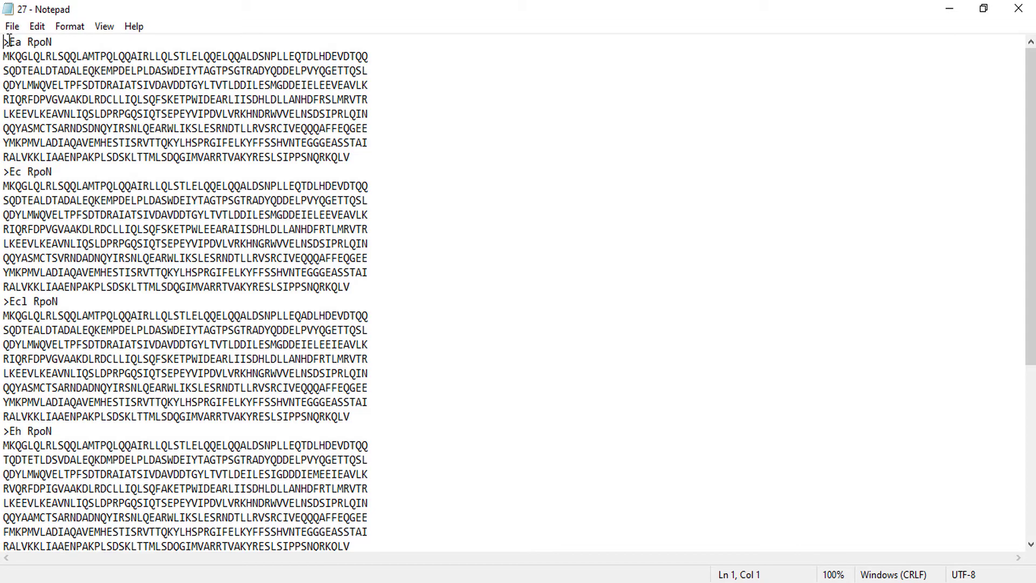
Highlight the short header Ea RpoN in the 27 text file and the sequence records below it
drag(9, 41, 67, 34)
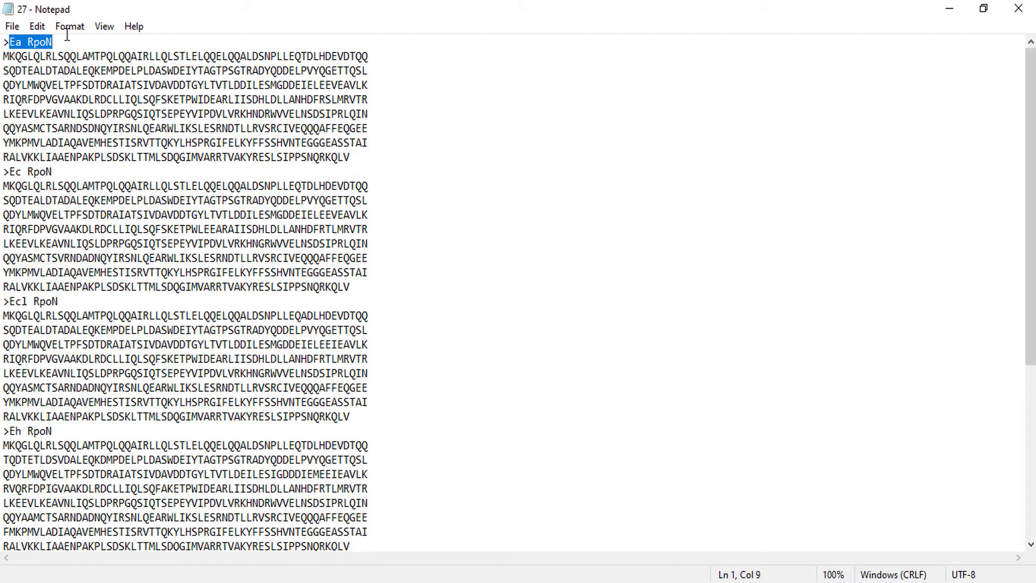
drag(351, 547, 2, 1)
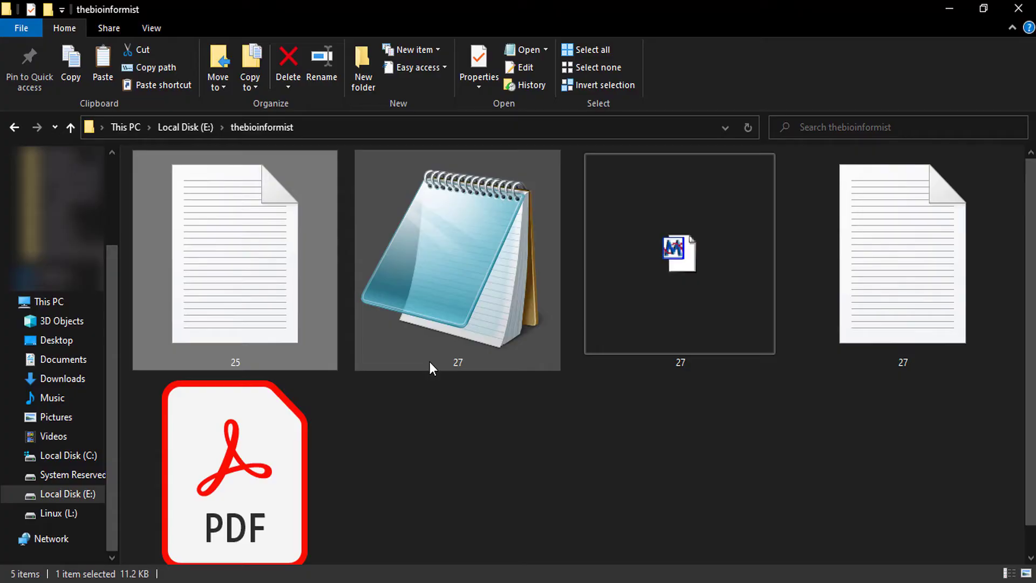
Permanently delete the 25 text document and delete the existing 27 FASTA file from the thebioinformist folder
key(shift+Delete)
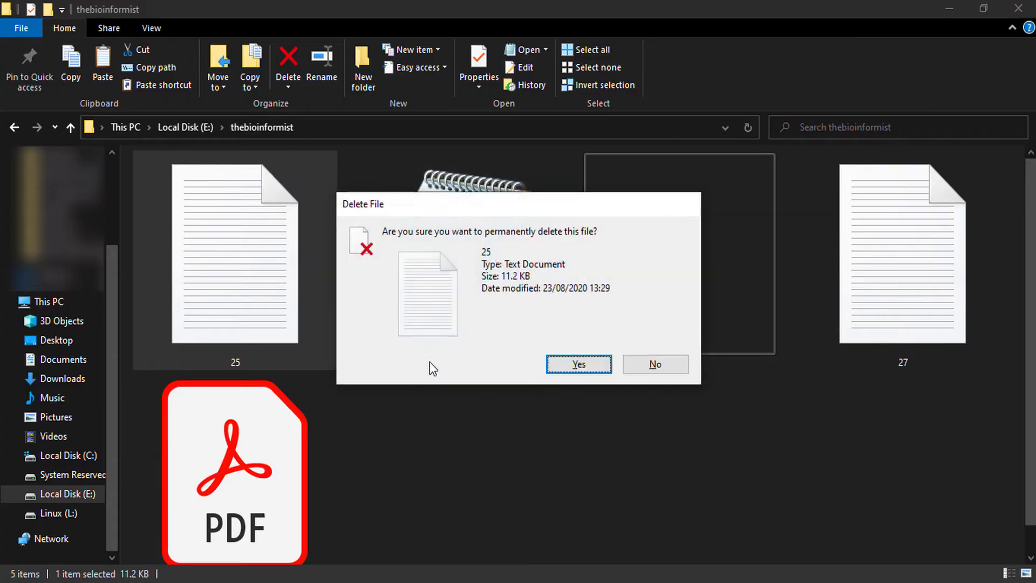
key(Return)
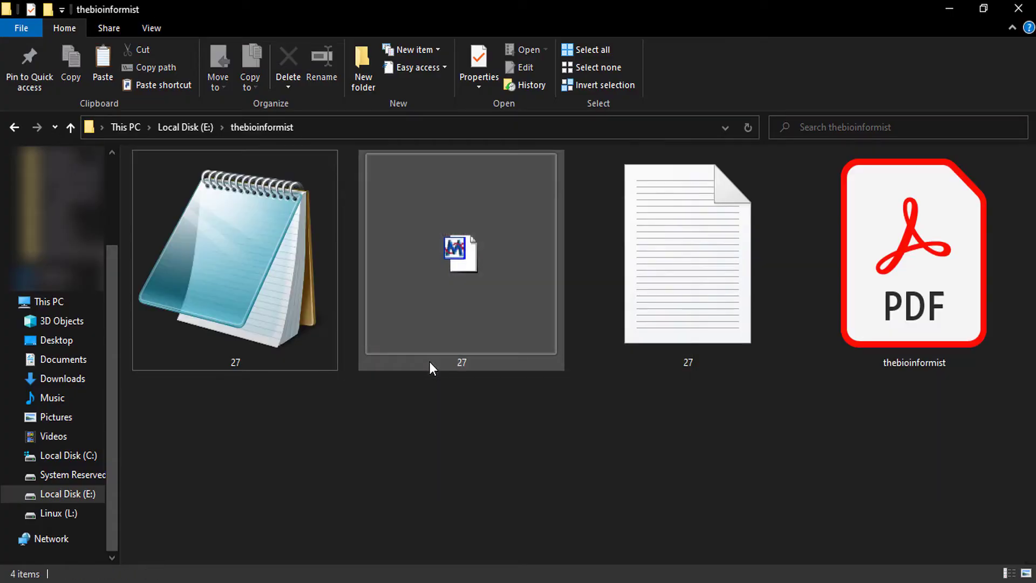
click(332, 305)
key(Delete)
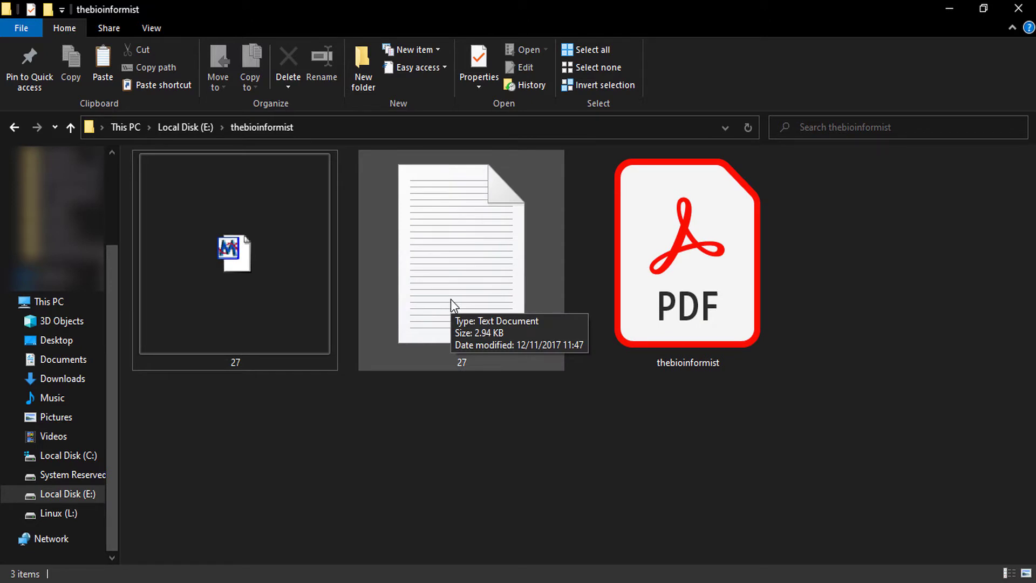
Select the 27 text document and turn on file name extensions for the folder
click(452, 302)
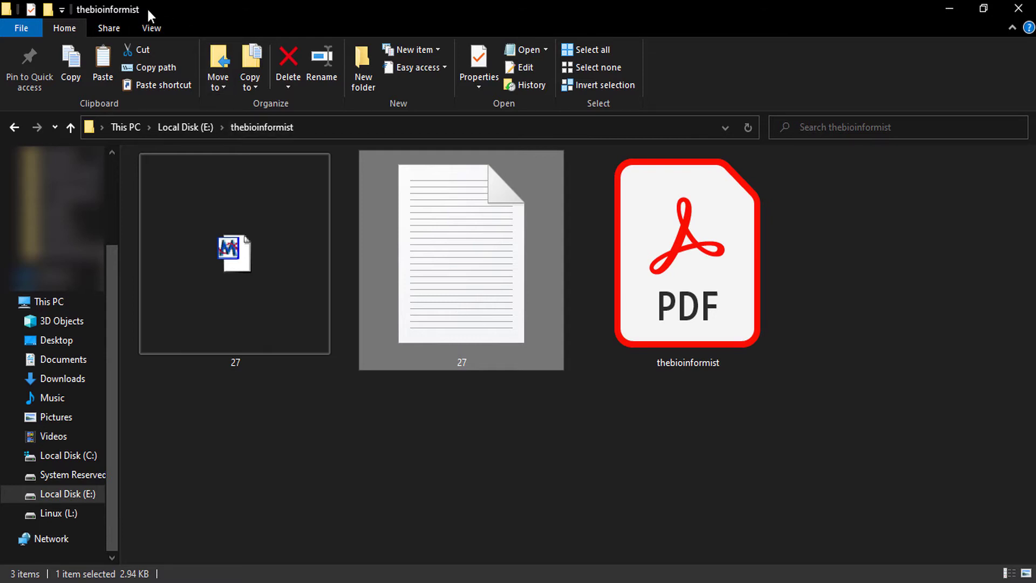
click(157, 23)
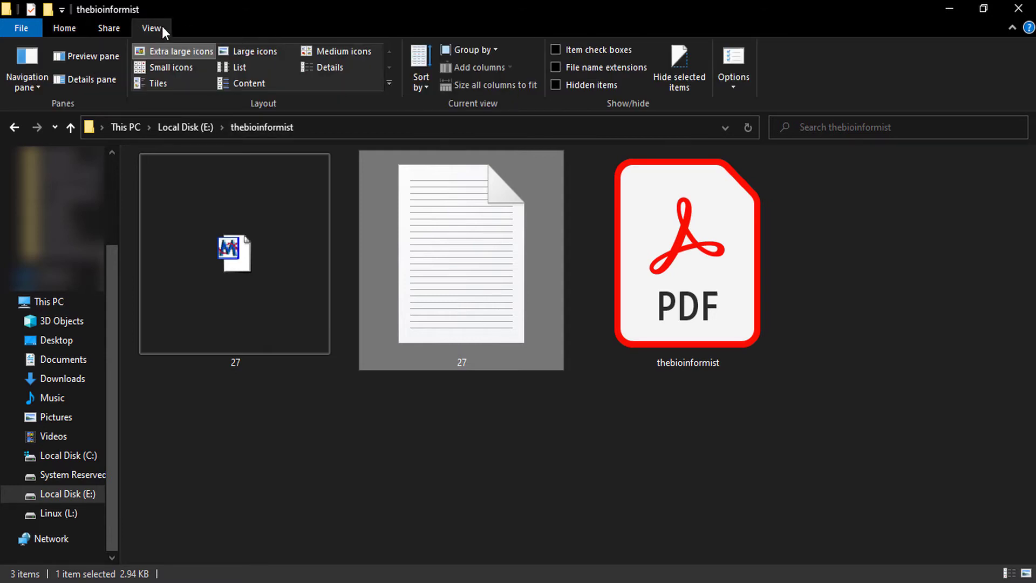
click(556, 68)
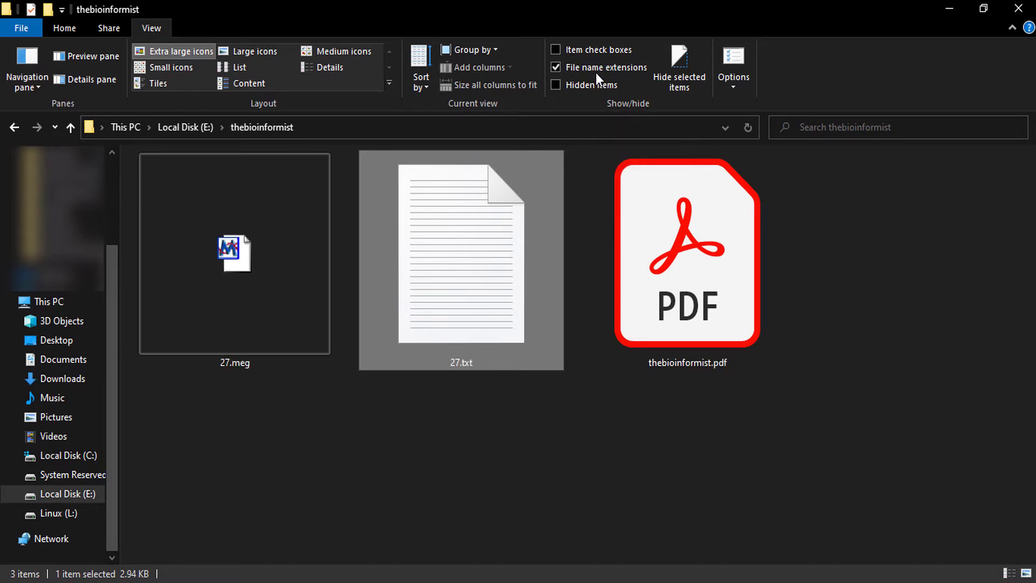
Rename 27.txt to 27.fasta and accept the extension change
right_click(478, 232)
click(549, 543)
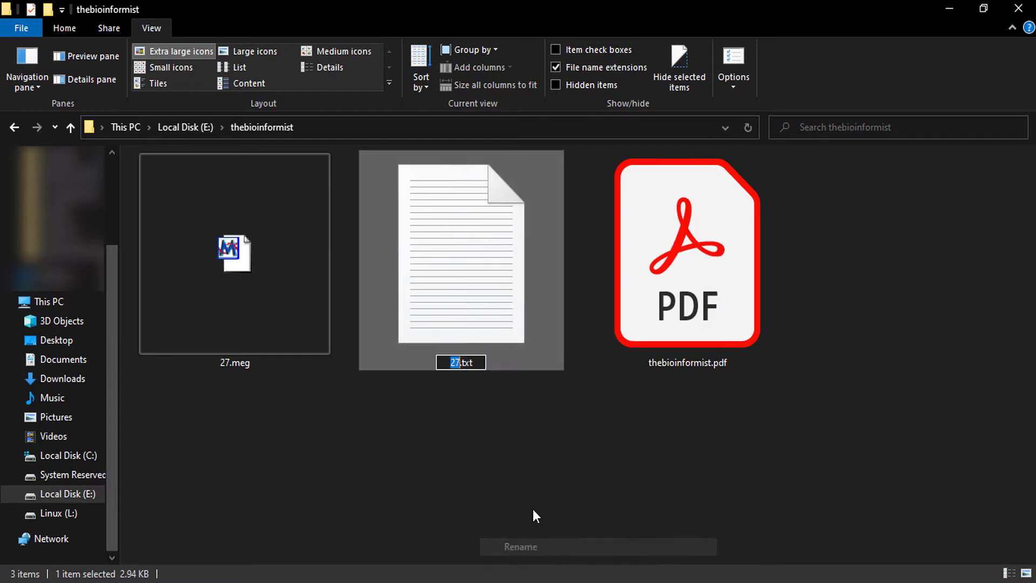
click(482, 365)
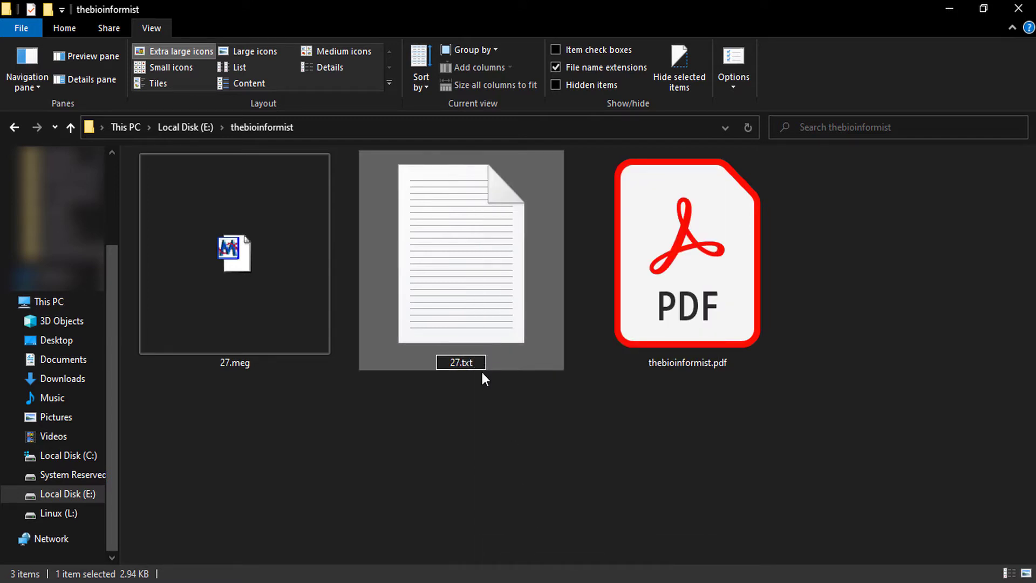
key(BackSpace)
key(BackSpace)
key(BackSpace)
text(fasta)
key(Return)
key(Return)
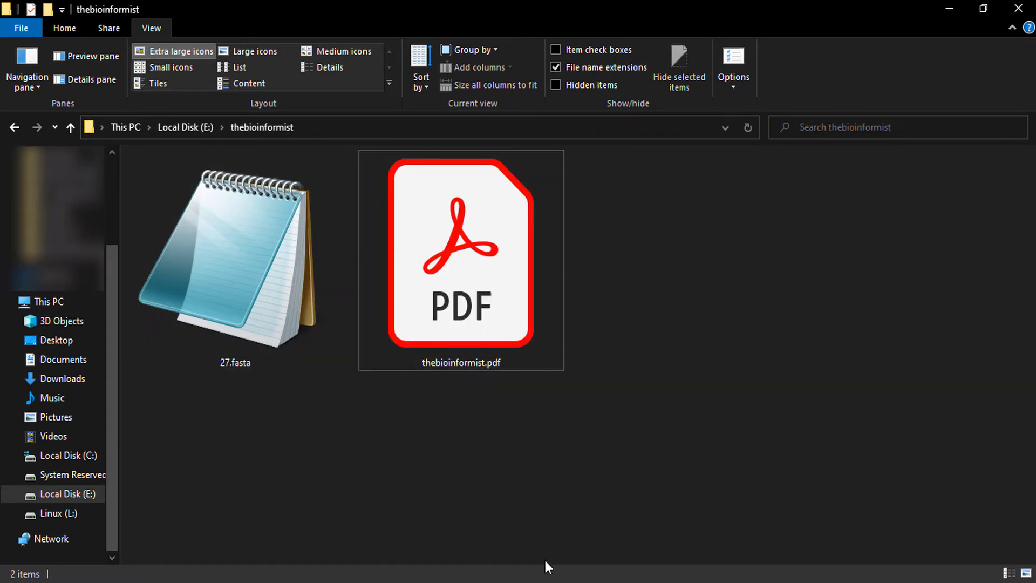
Switch to MEGA and open 27.fasta from the thebioinformist folder for alignment
click(562, 582)
click(19, 26)
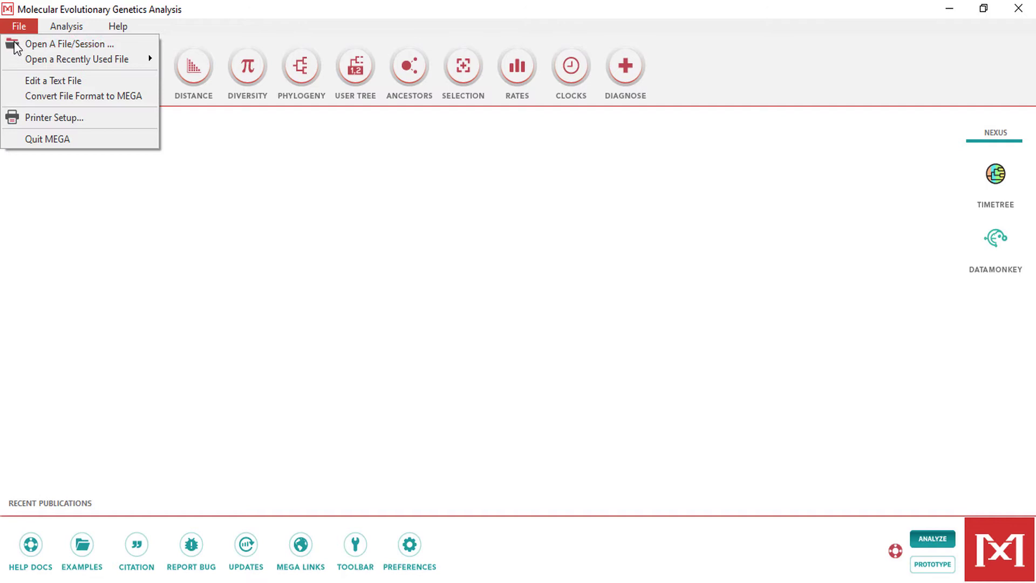
click(27, 43)
click(197, 151)
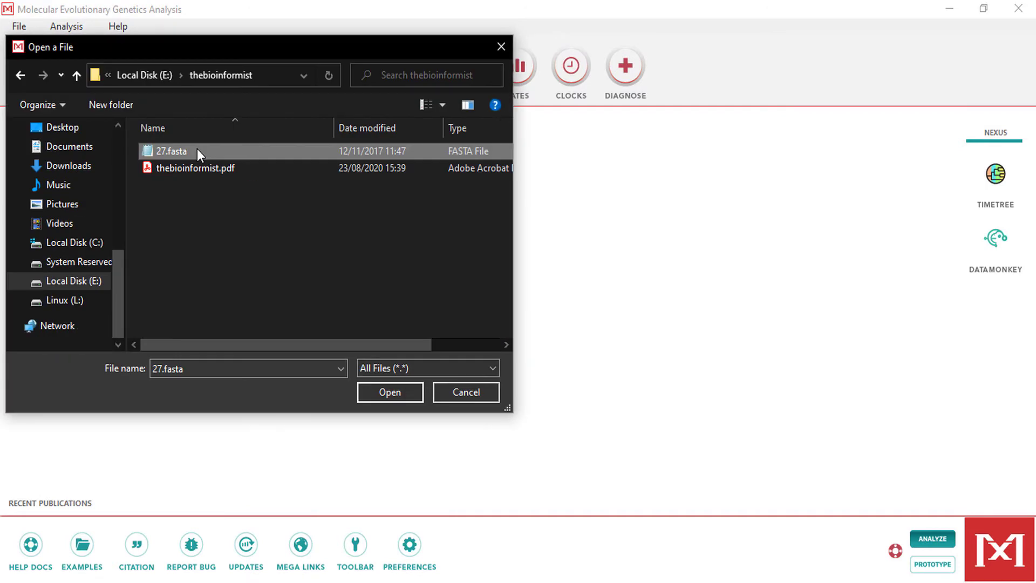
click(365, 393)
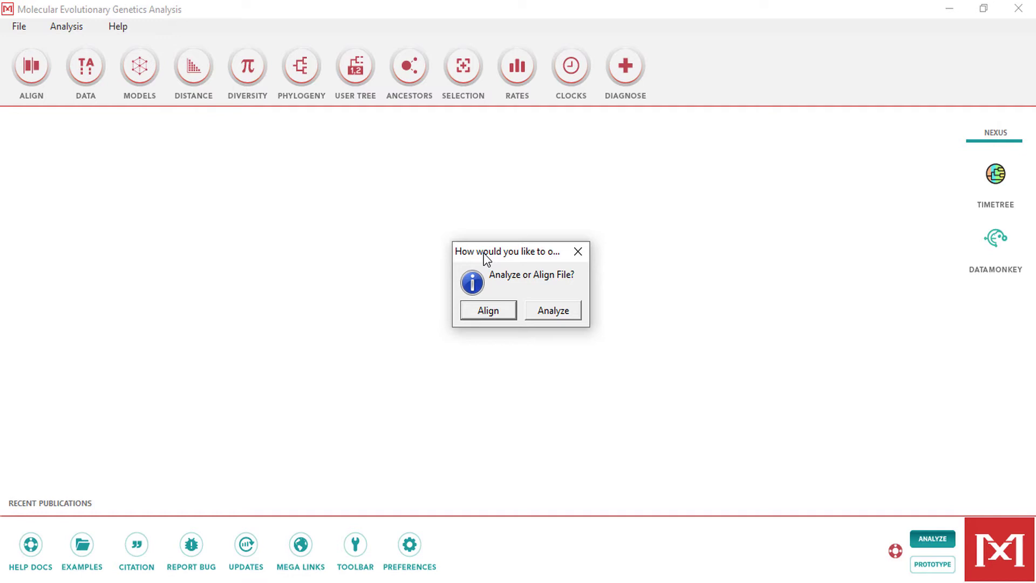
click(488, 309)
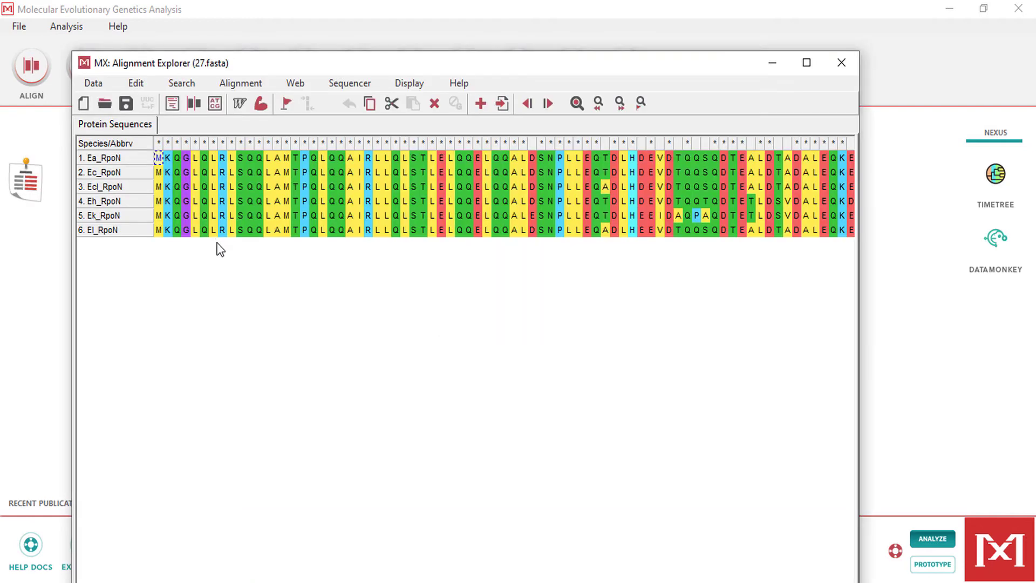
Maximize the Alignment Explorer and look along the RpoN protein sequences to their end
click(819, 69)
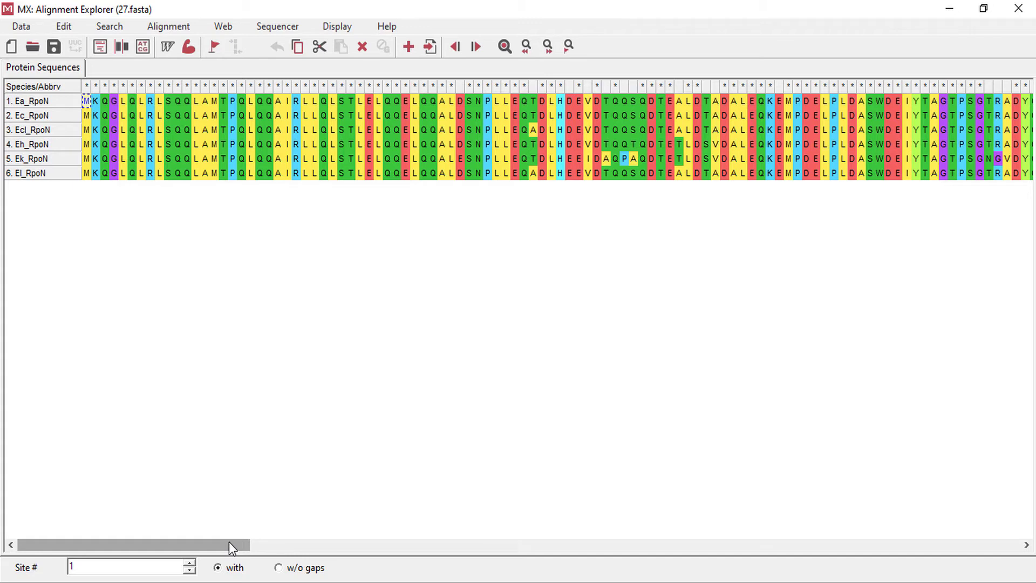
drag(229, 540, 1017, 577)
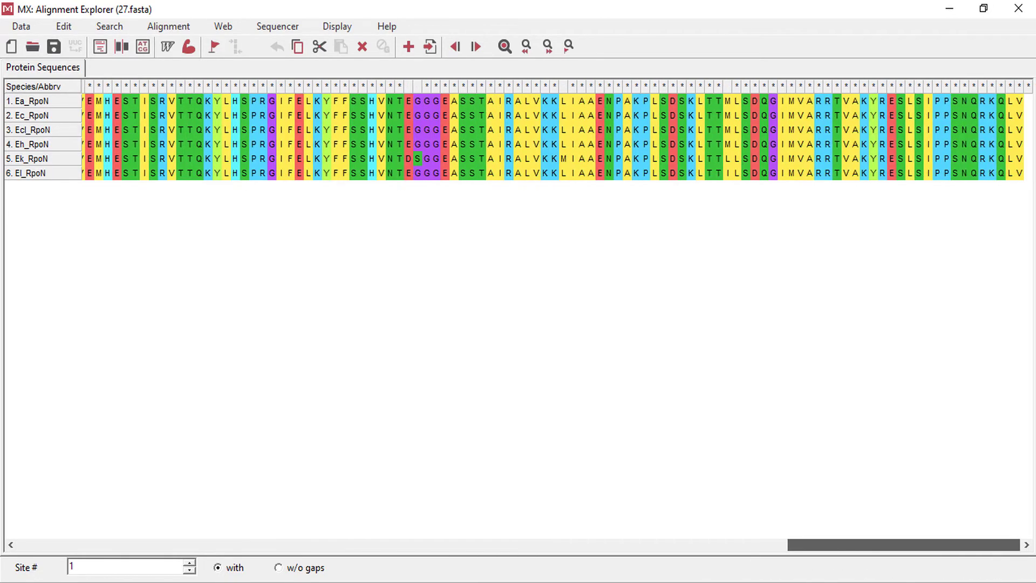
Export the alignment in MEGA format as thebioinformist27.meg with the data title 27.meg, and close the Alignment Explorer
click(21, 25)
mouse_move(72, 147)
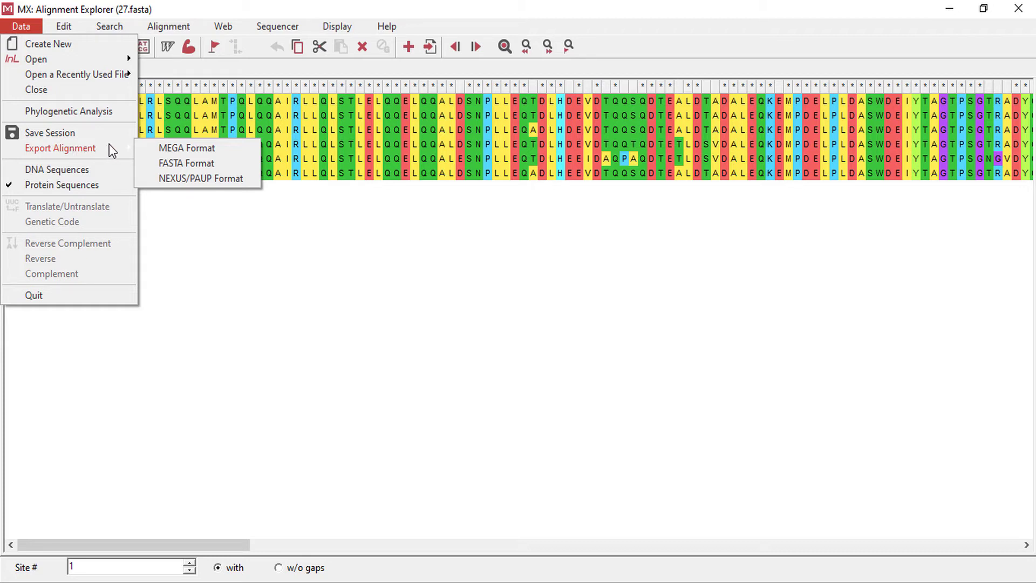
click(183, 148)
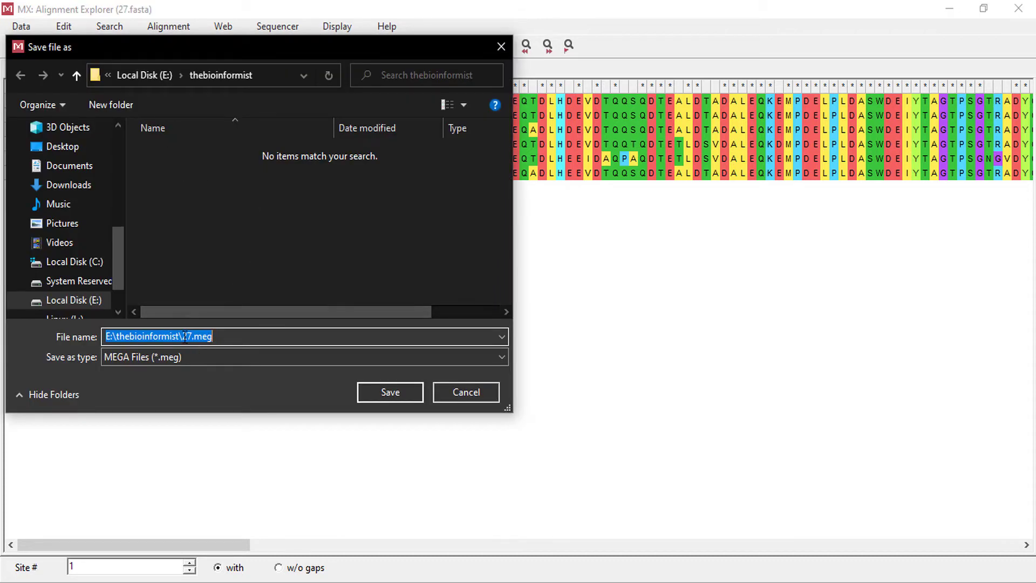
text(thebioinformist27.meg)
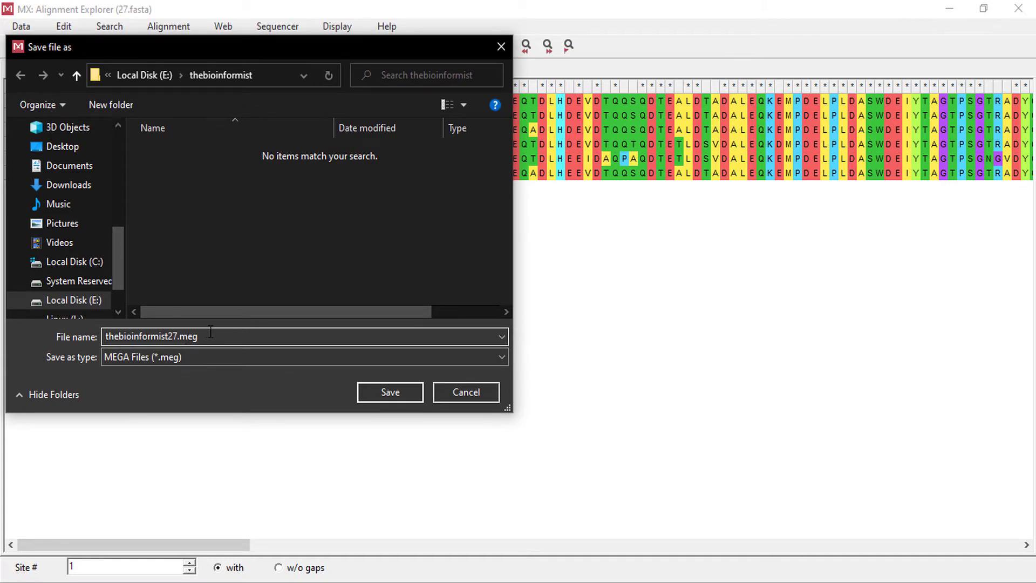
key(Return)
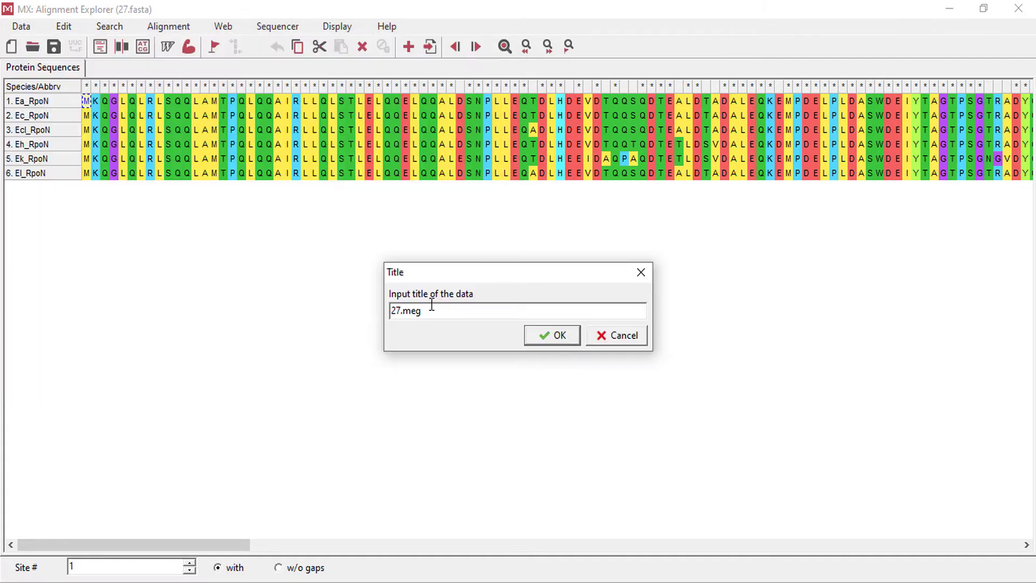
click(542, 335)
click(983, 8)
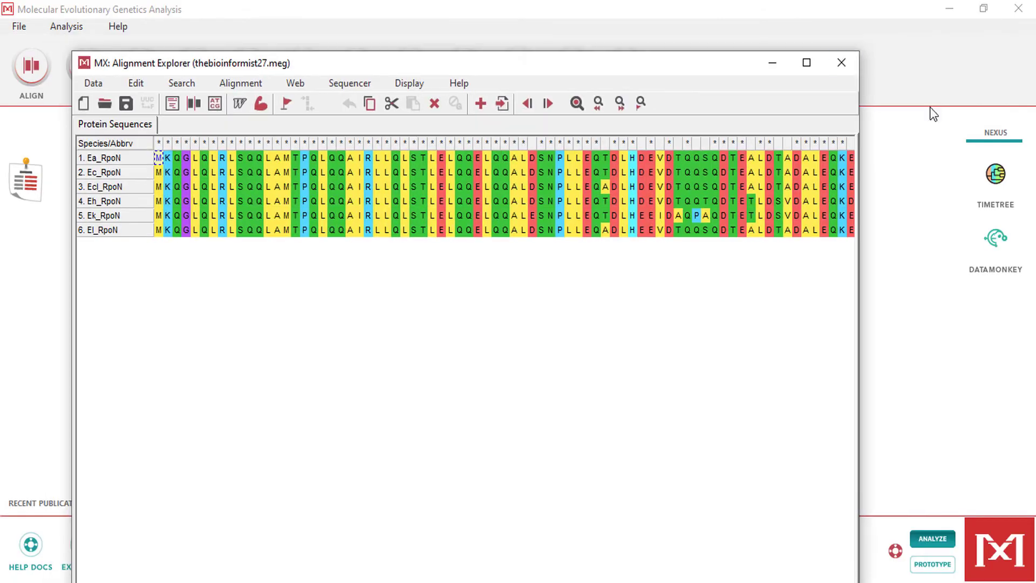
click(842, 62)
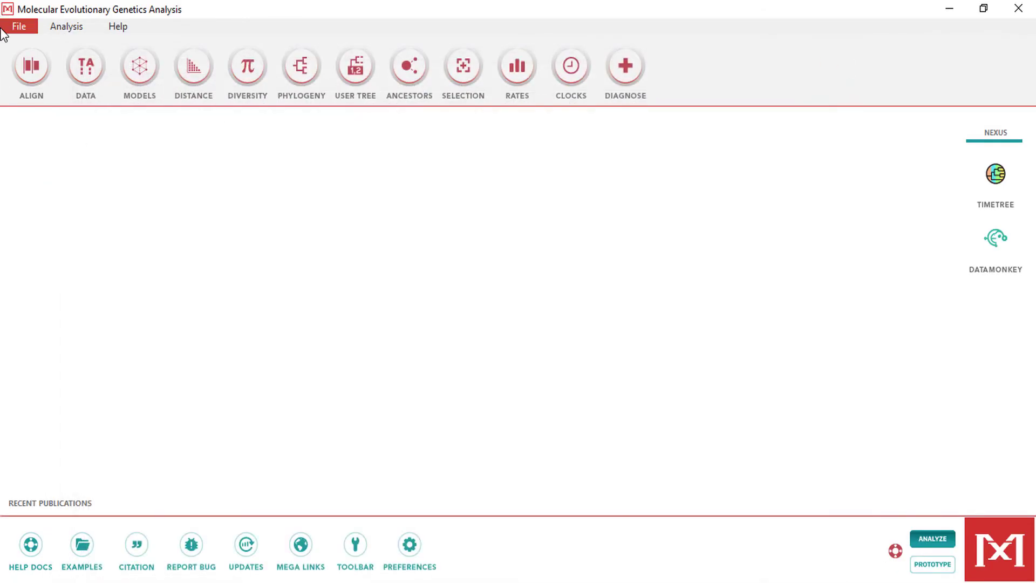
Open thebioinformist27.meg from the thebioinformist folder as the active data file
click(4, 28)
click(13, 42)
click(179, 186)
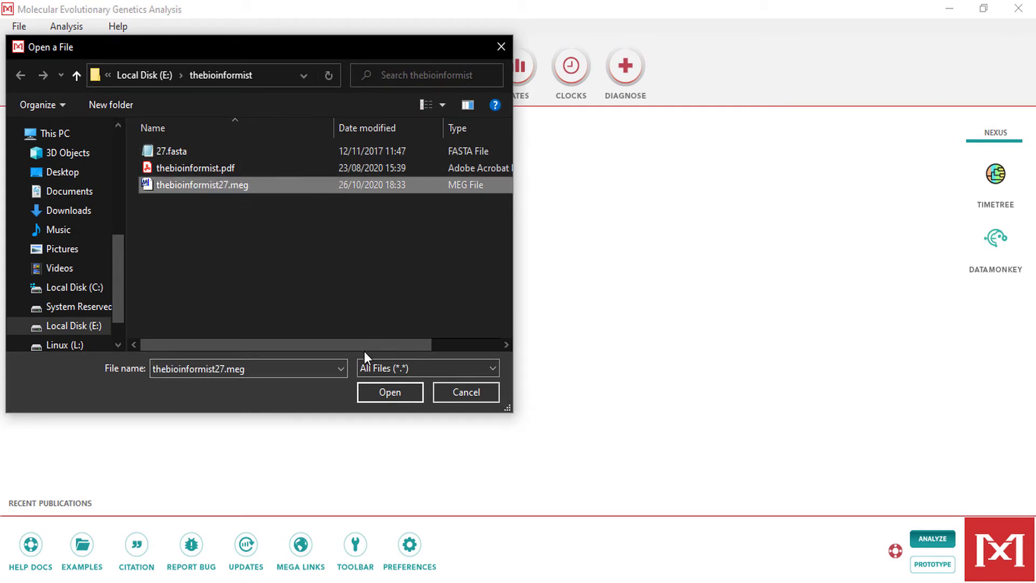
click(389, 393)
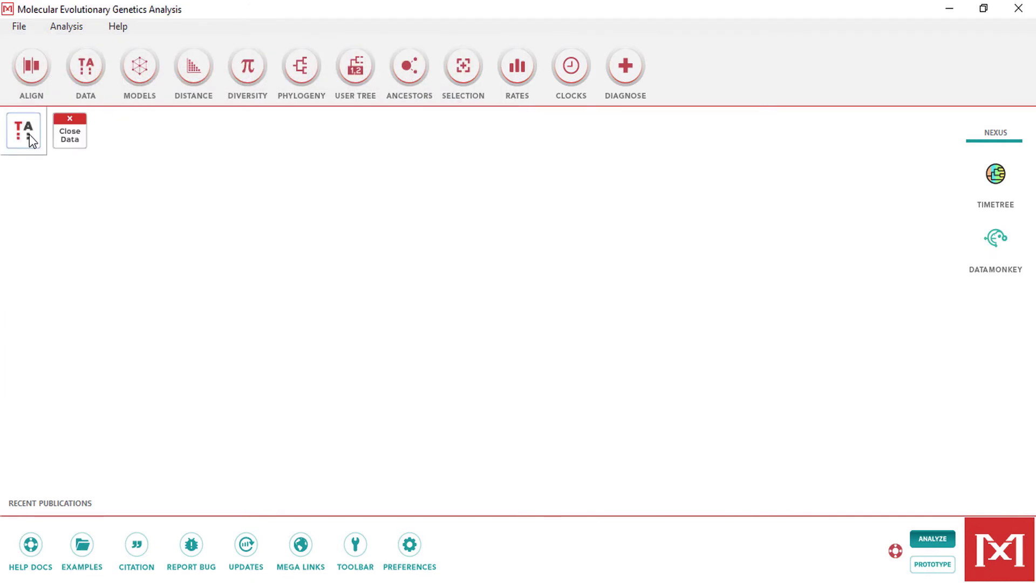
Inspect the RpoN sequences of the active data in the Sequence Data Explorer, and close it
click(29, 141)
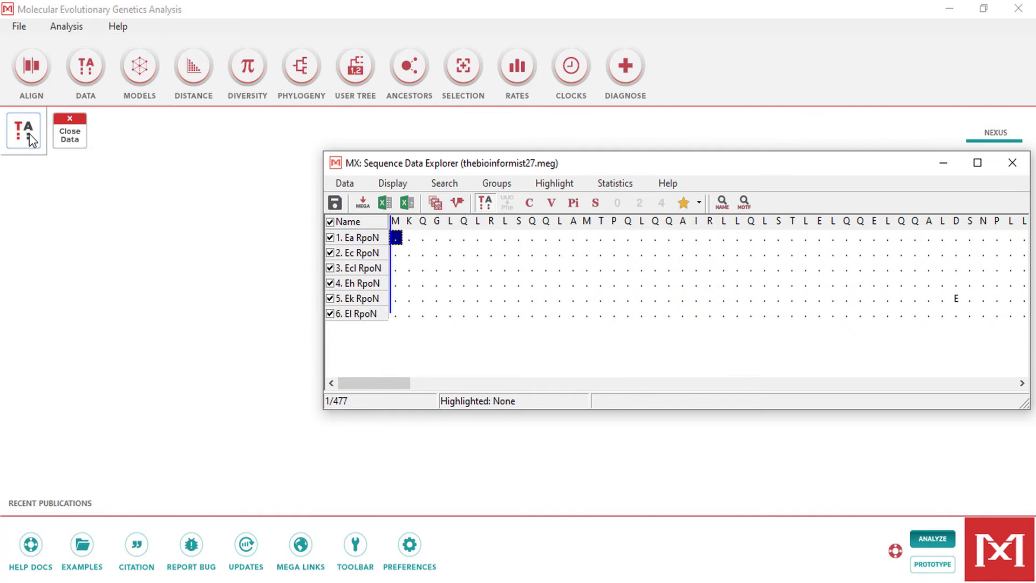
click(29, 140)
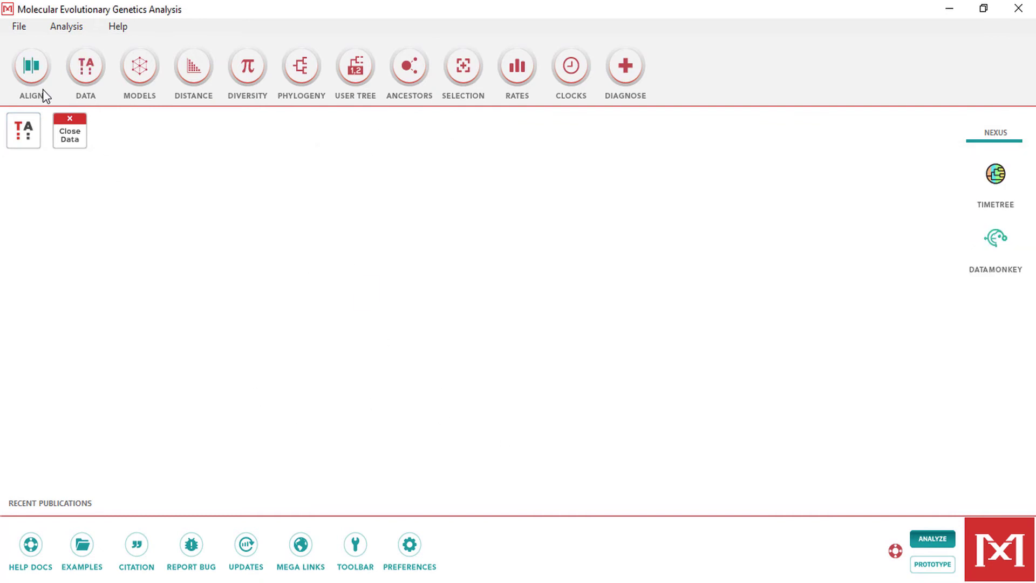
click(14, 141)
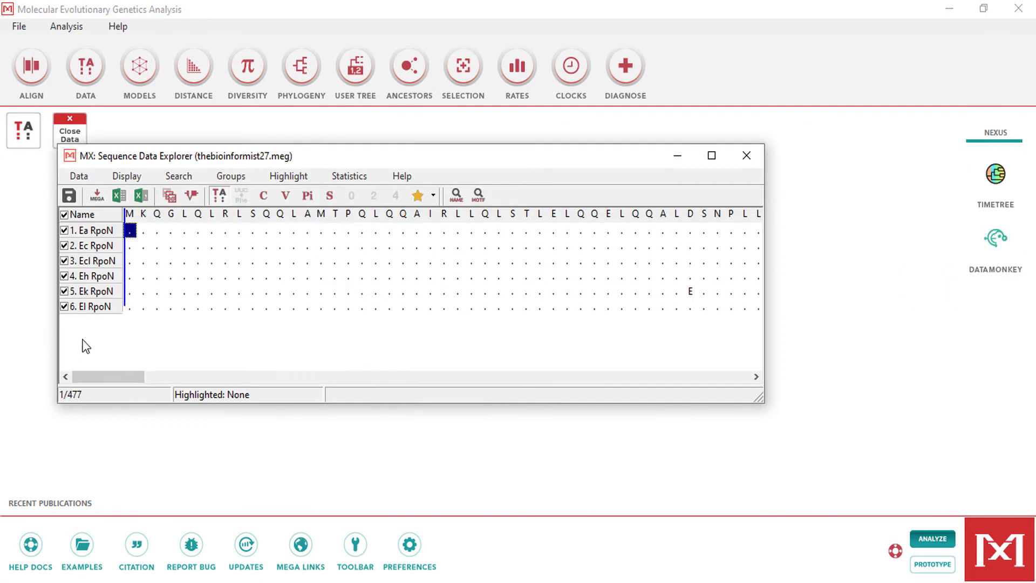
drag(104, 377, 258, 377)
click(391, 114)
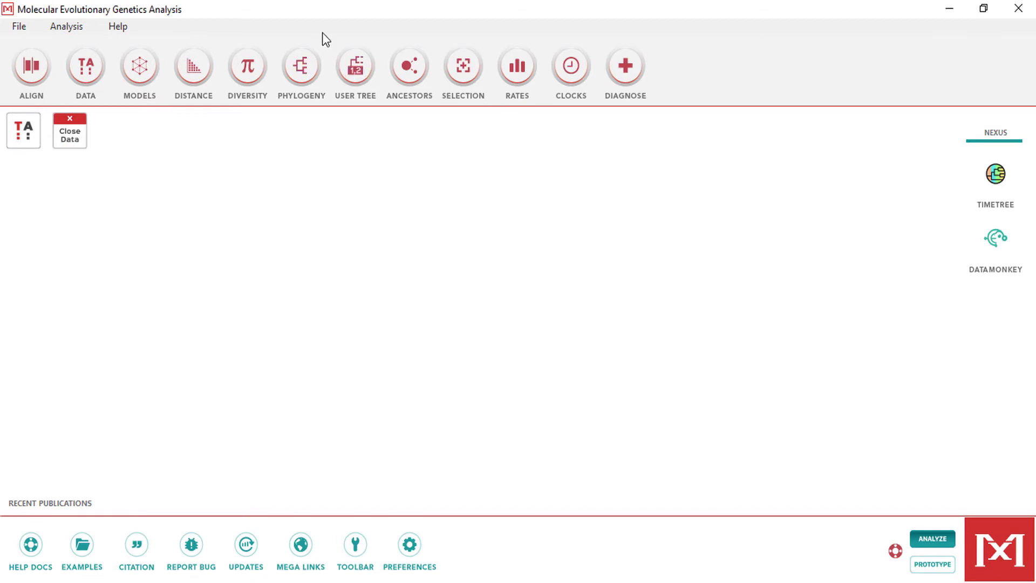
Construct a Neighbor-Joining tree from the currently active data, thebioinformist27.meg
click(309, 63)
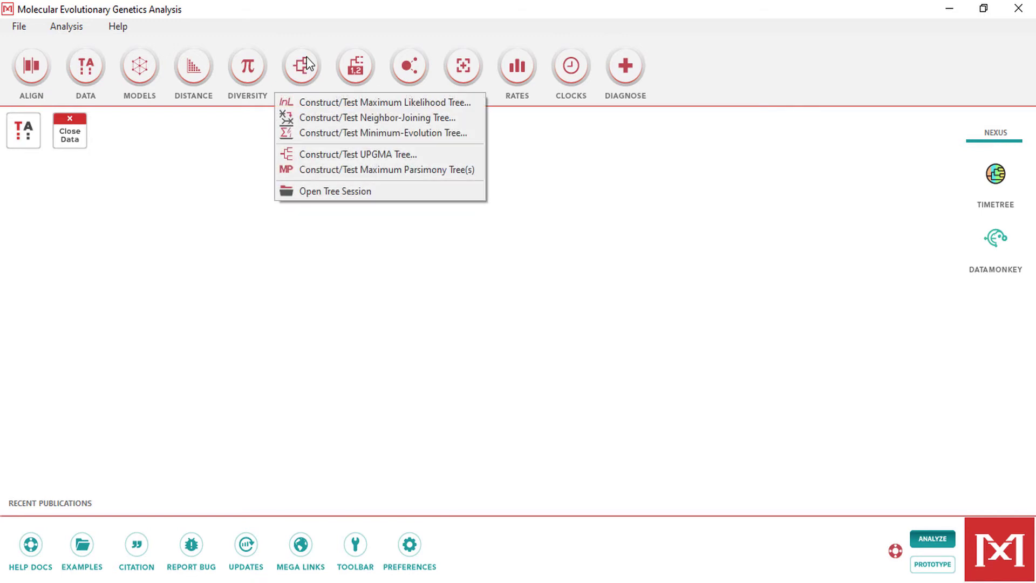
click(383, 120)
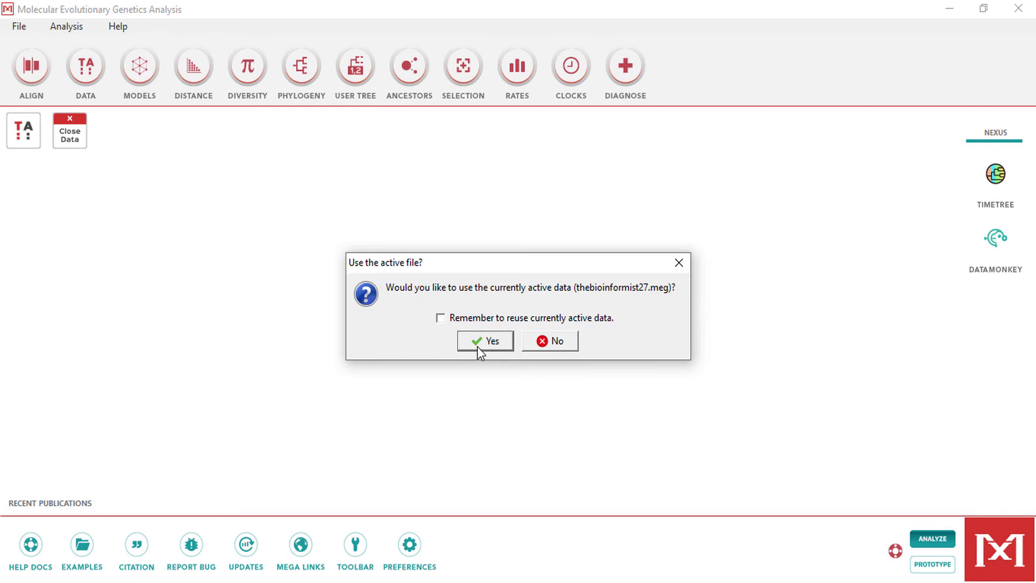
click(478, 348)
click(747, 572)
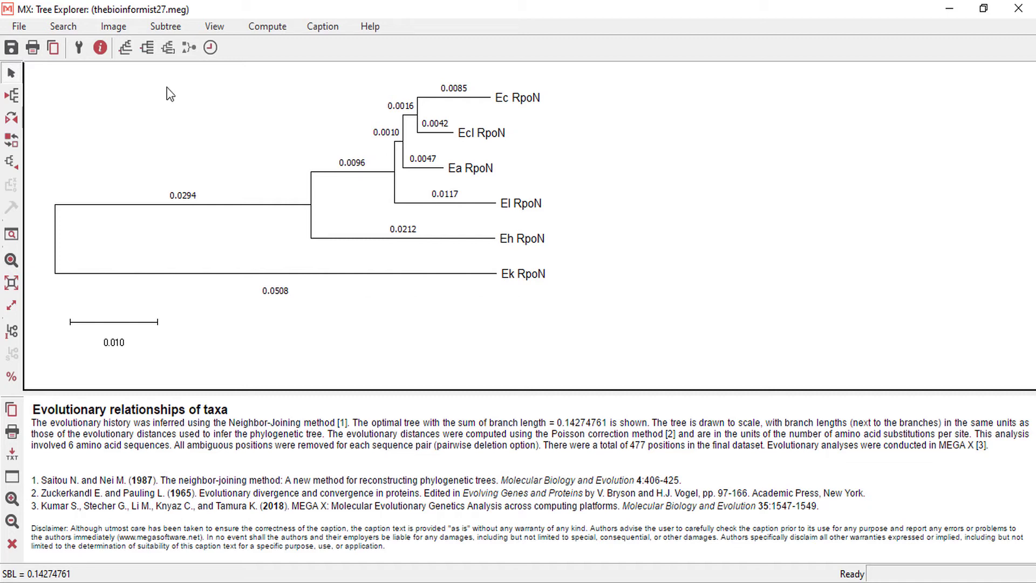
Show the phylogenetic tree in the Traditional Straight style and then in the Curved style
click(125, 48)
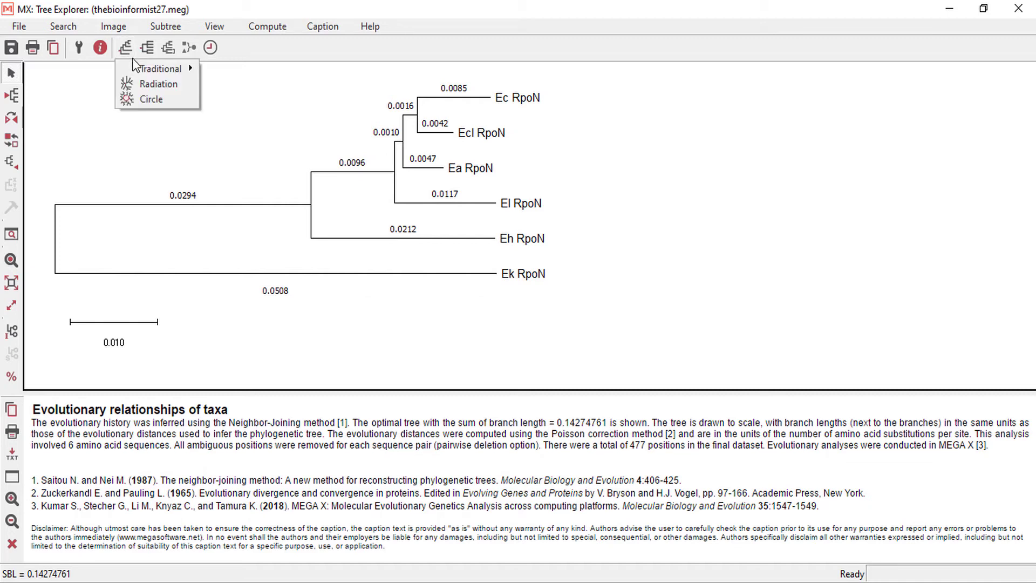
mouse_move(142, 69)
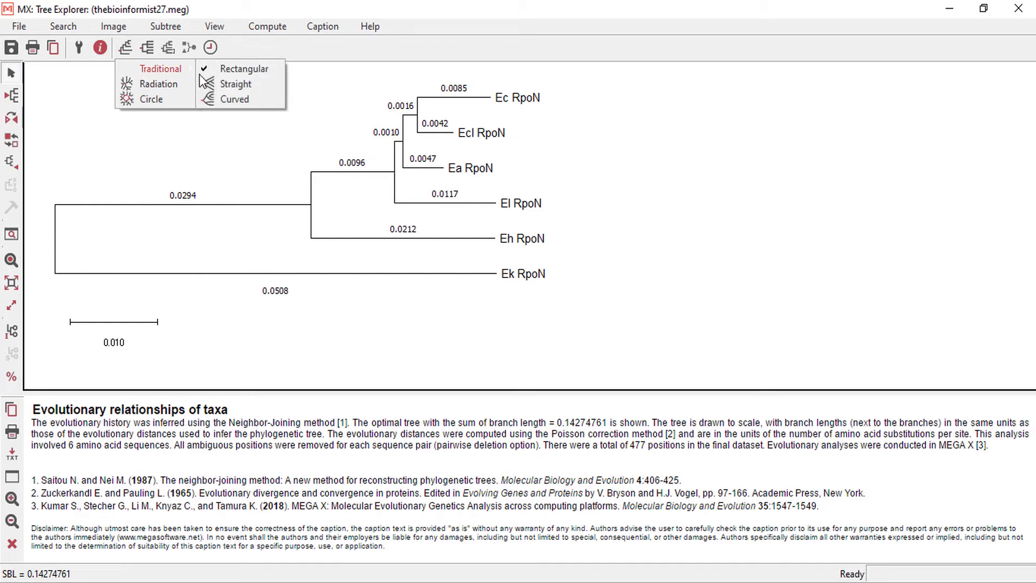
click(221, 85)
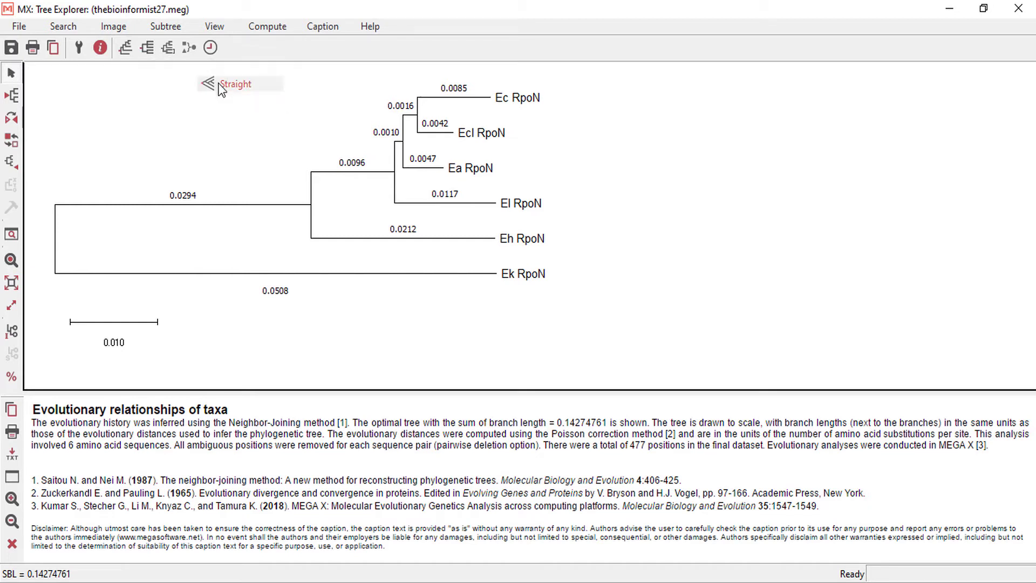
click(134, 47)
mouse_move(153, 69)
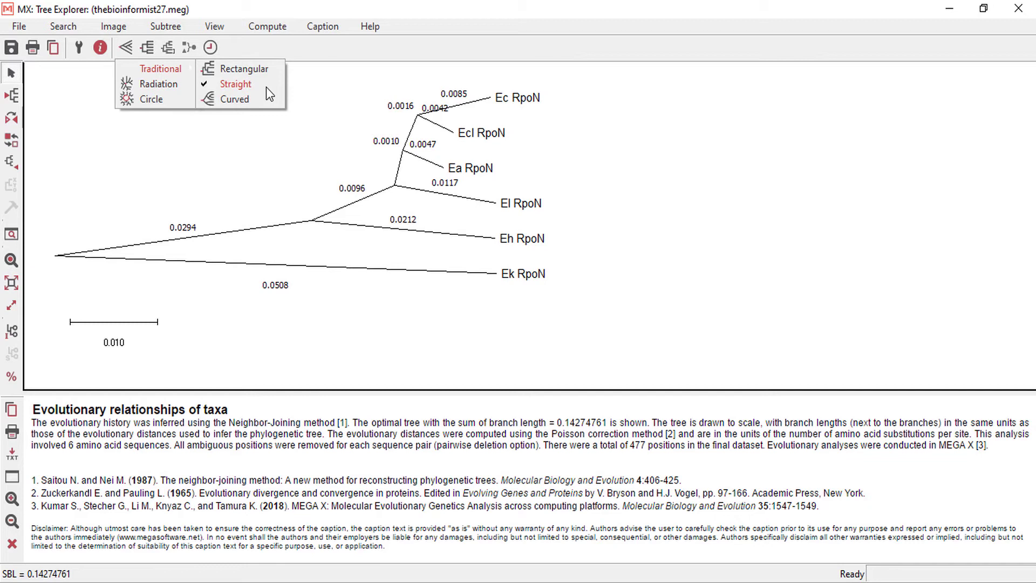
click(267, 96)
Show the phylogenetic tree in the Radiation style and examine its branches down to the Ek RpoN branch
click(127, 48)
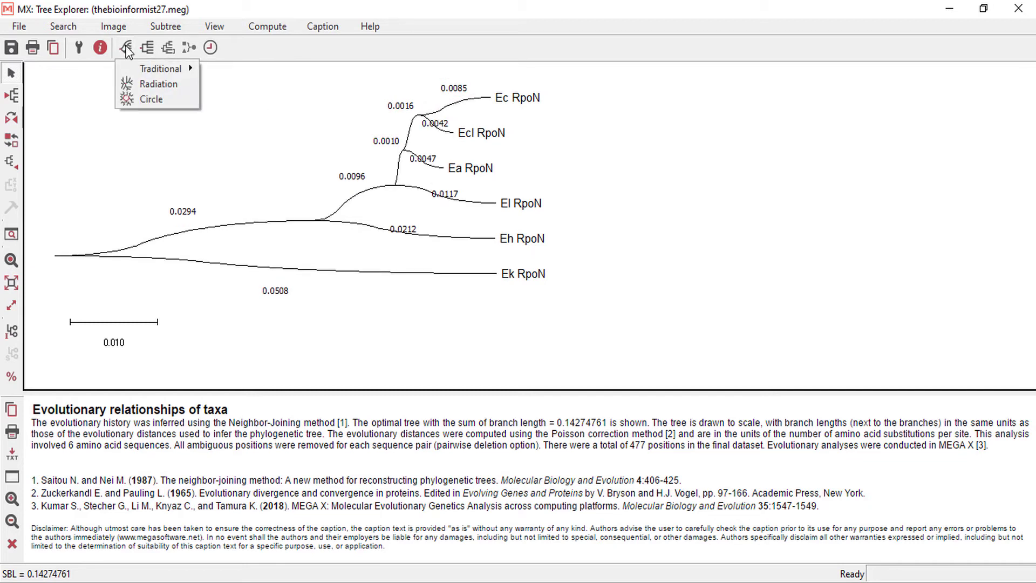
click(152, 84)
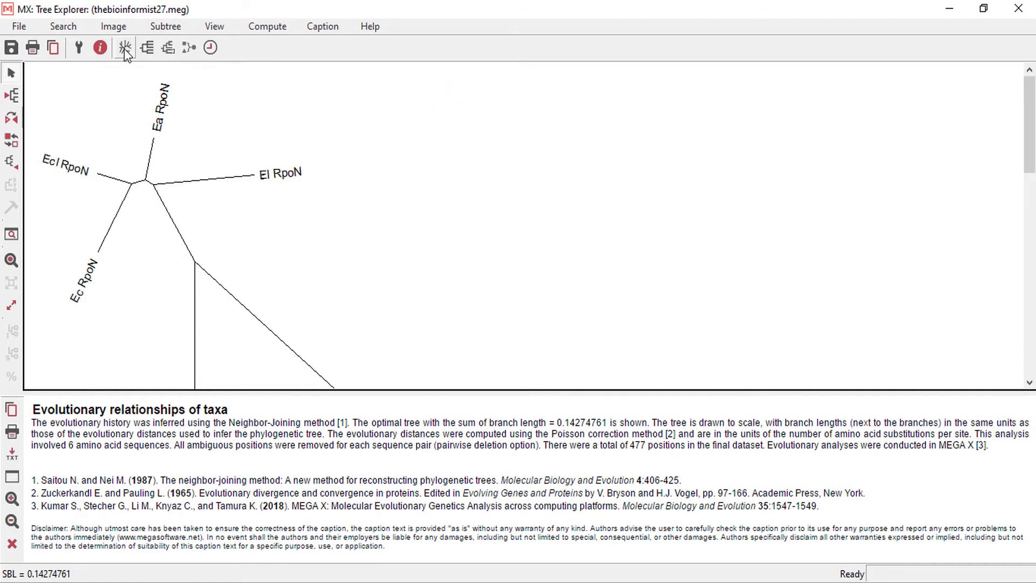
click(125, 48)
click(154, 84)
scroll(293, 150, down, 2)
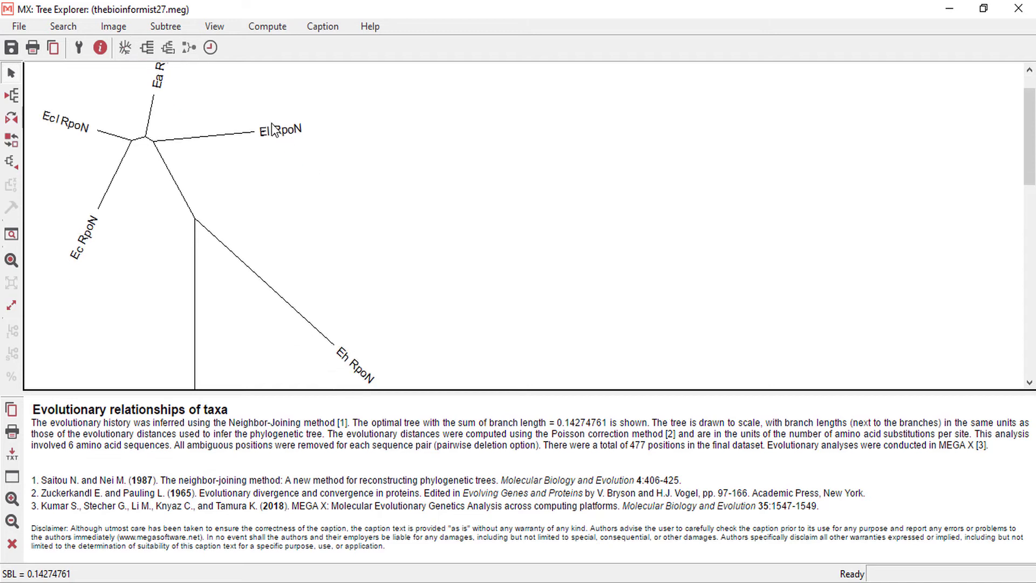
scroll(259, 121, down, 1)
scroll(178, 132, up, 2)
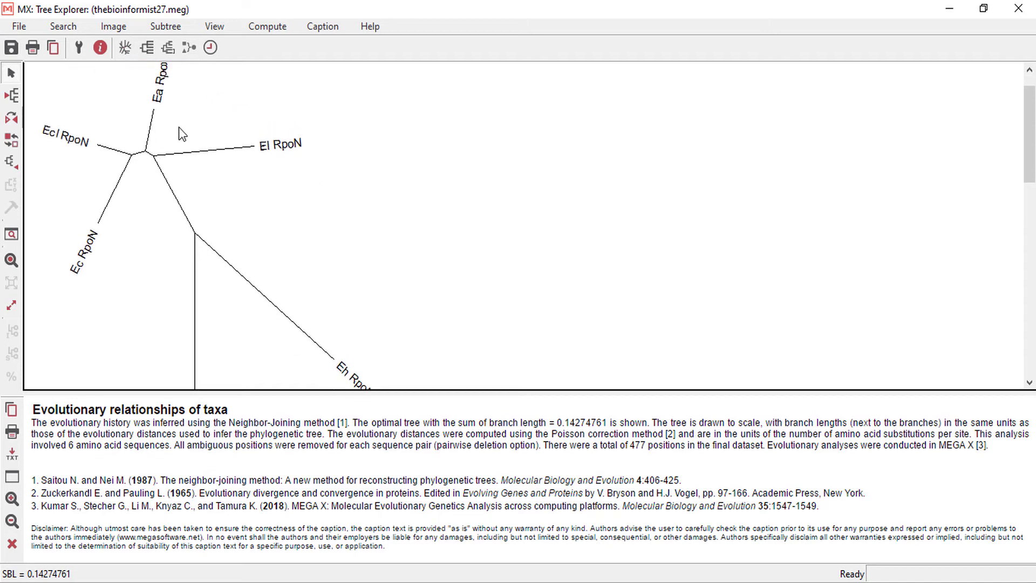
scroll(189, 135, up, 1)
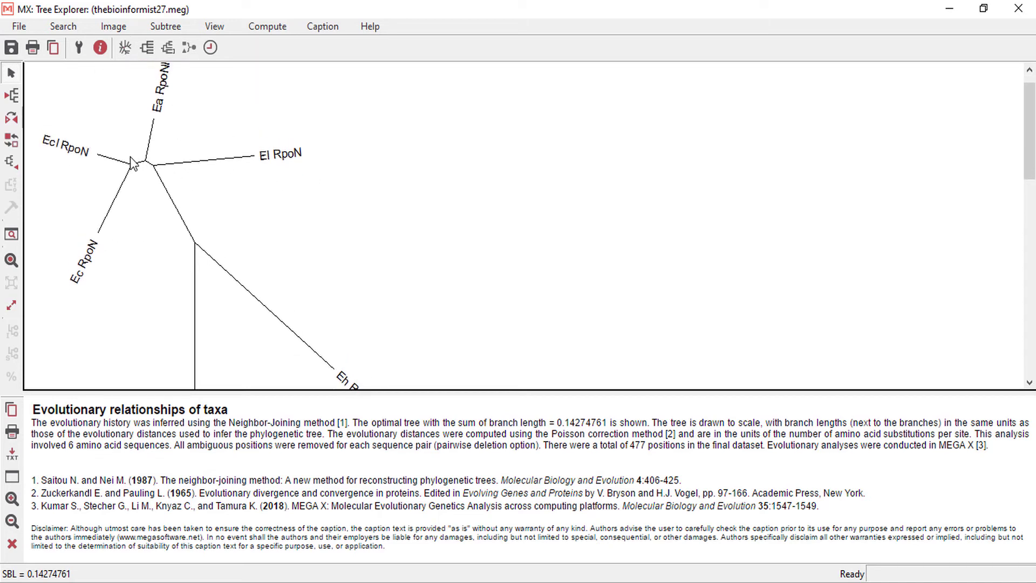
drag(1030, 157, 1029, 281)
drag(1000, 433, 203, 347)
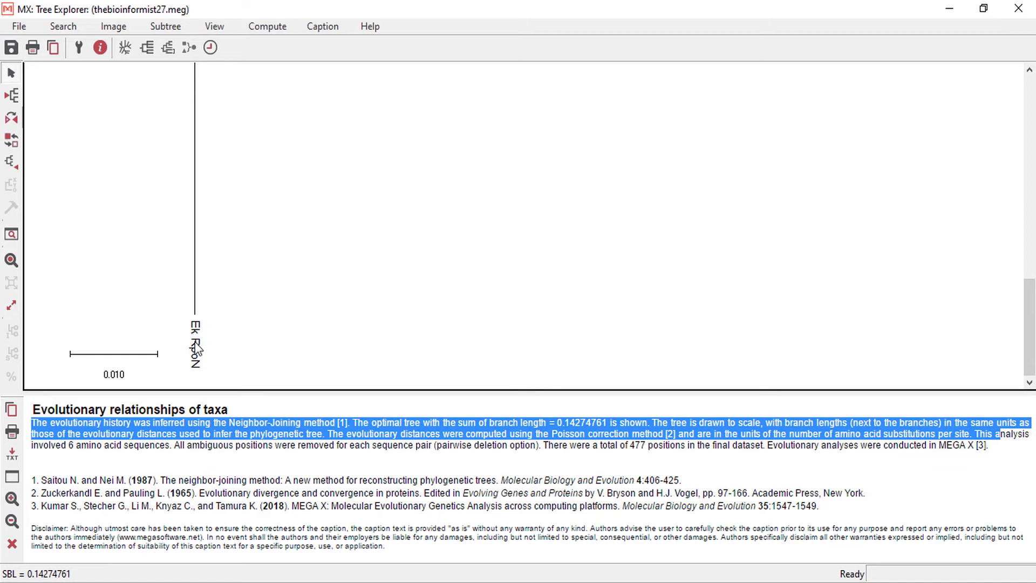
Export the circle-style tree as a PNG image to E:\thebioinformist\thebioinformist.png
click(126, 27)
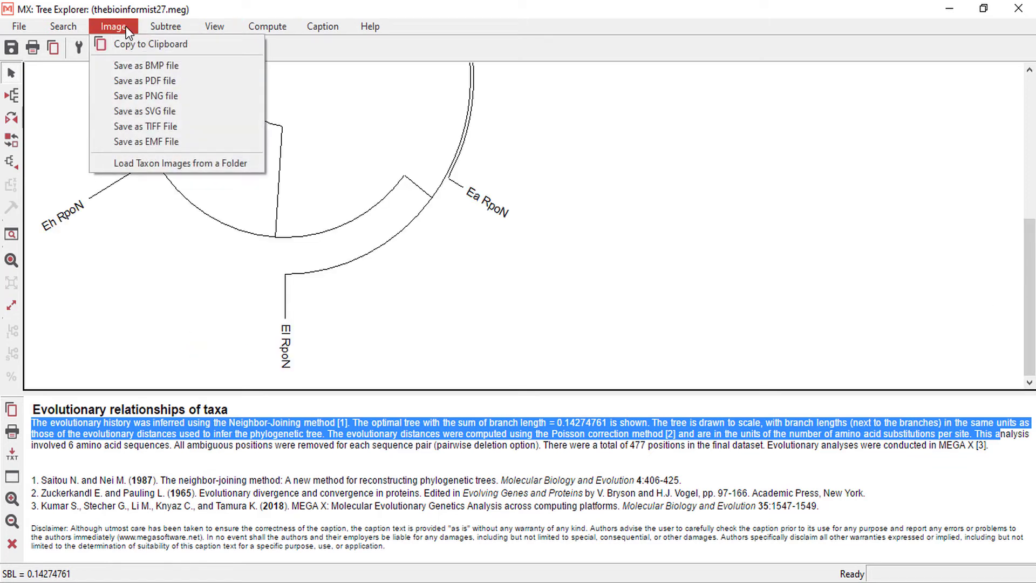
click(139, 98)
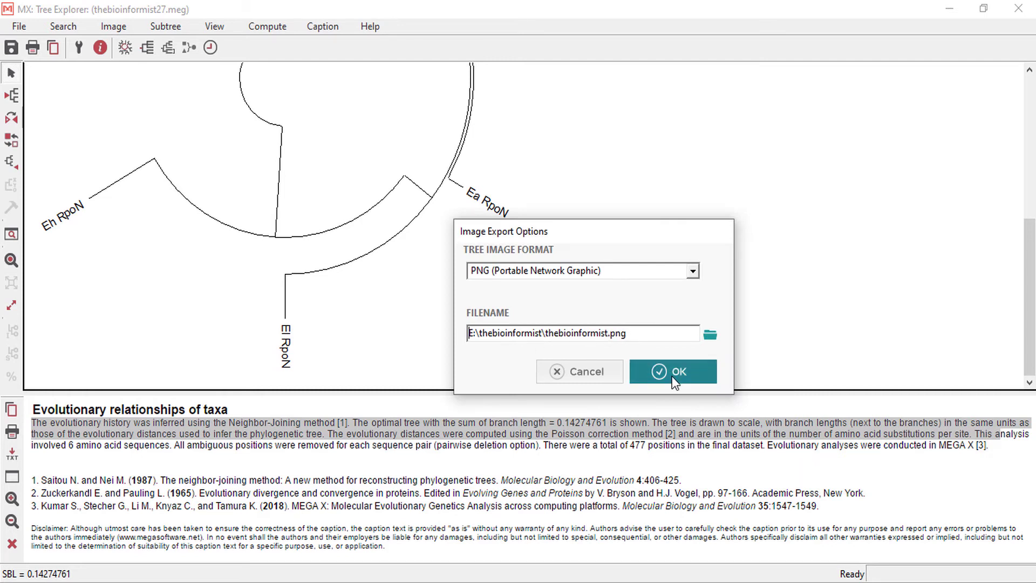
click(675, 372)
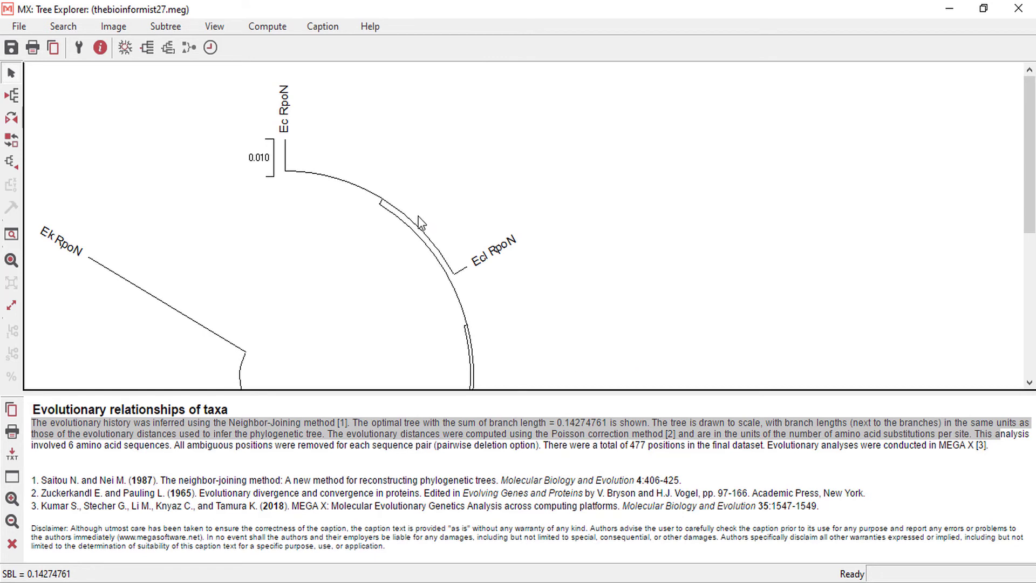
scroll(384, 234, down, 2)
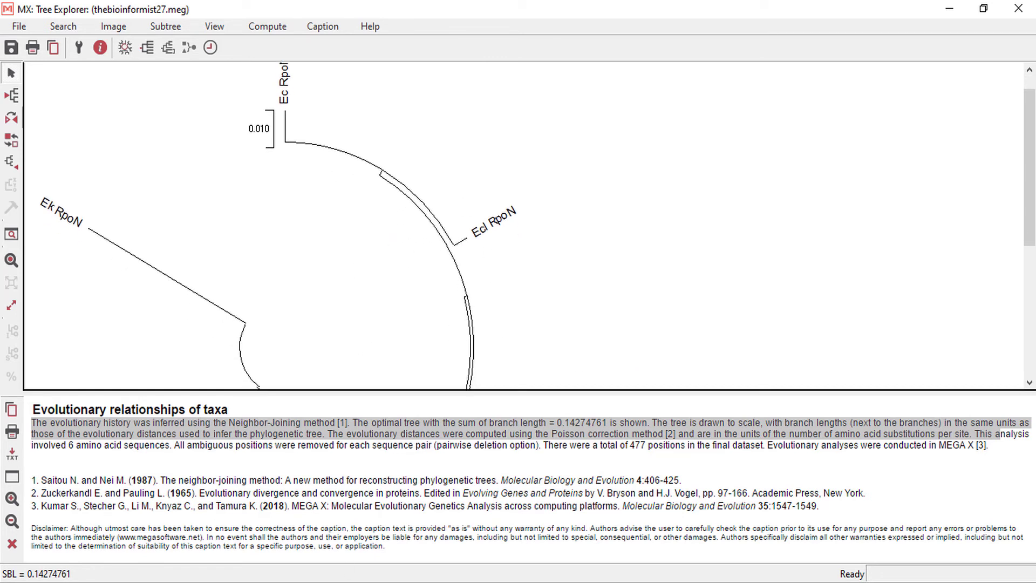
Check the exported thebioinformist.png in the thebioinformist folder in File Explorer, and return to the Tree Explorer
key(alt+Tab)
click(754, 276)
double_click(750, 270)
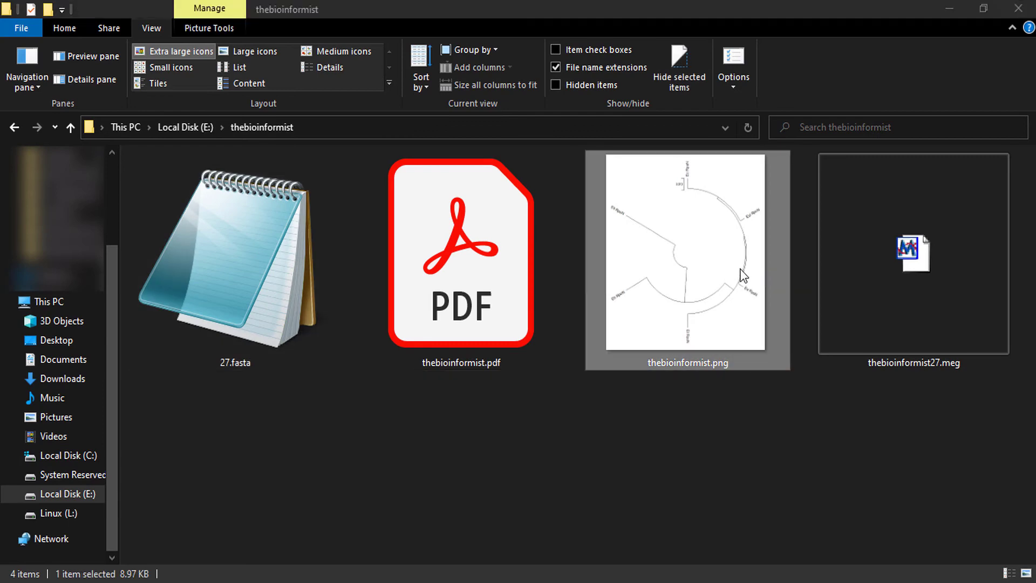
key(alt+Tab)
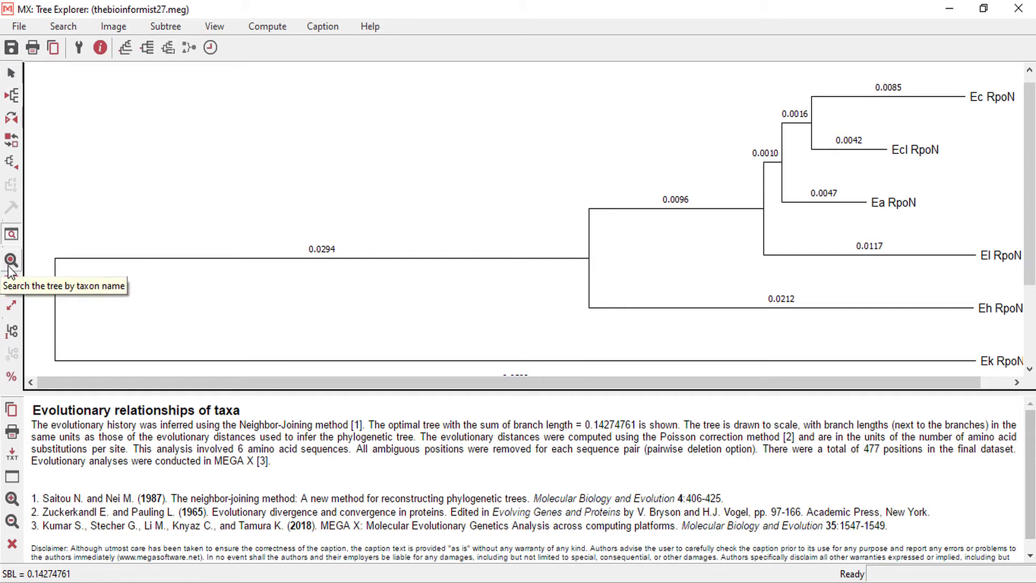
Search the tree for taxa whose names start with Ea
click(17, 237)
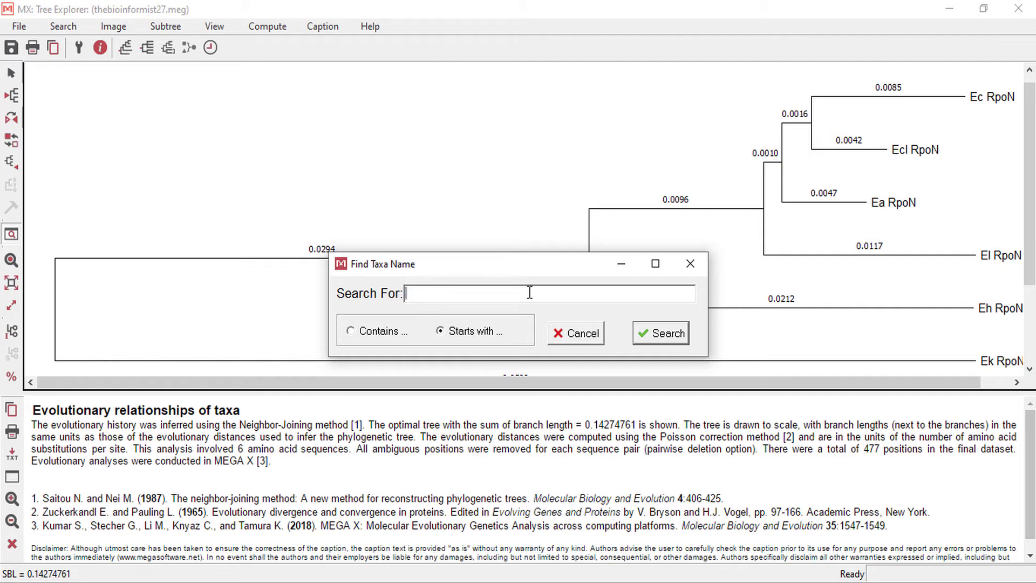
text(Ea)
key(Return)
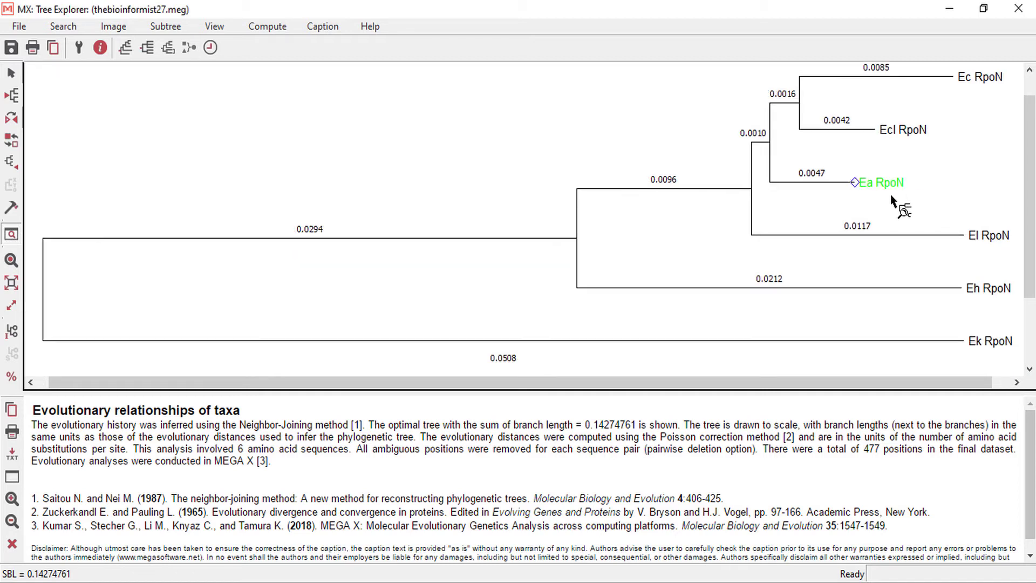
Resize the rectangular tree to a narrower drawing, and minimize the Tree Explorer
click(12, 305)
drag(271, 176, 360, 249)
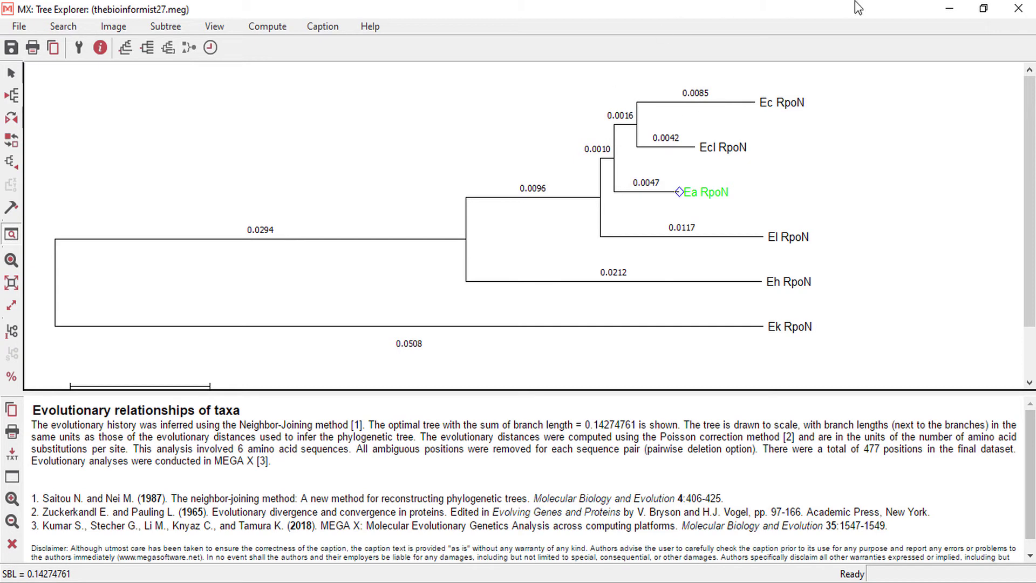
click(950, 8)
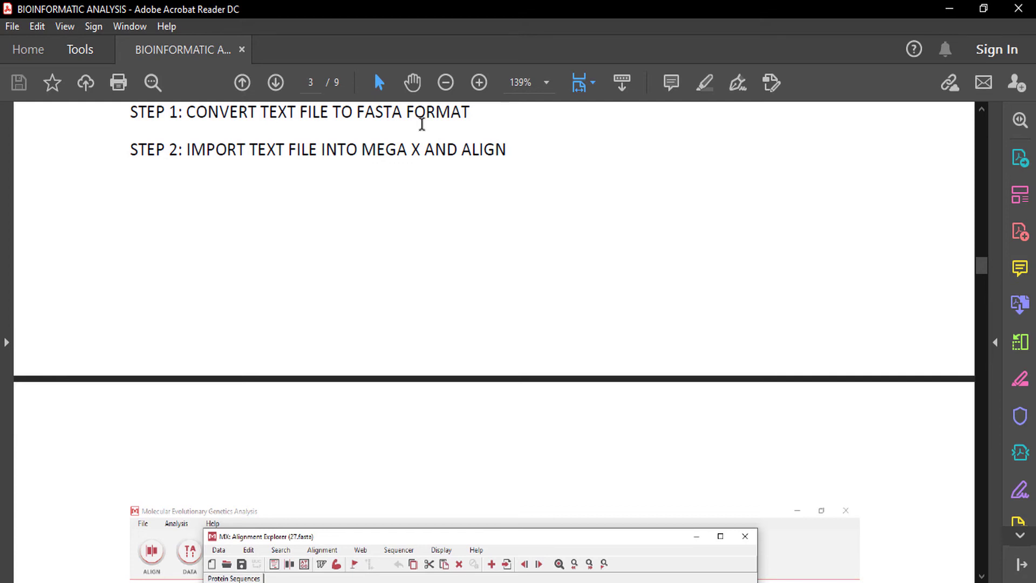
Review steps 2 to 6 of the written workflow in the BIOINFORMATIC ANALYSIS document, from importing and aligning to the constructed phylogenetic tree
scroll(477, 232, down, 5)
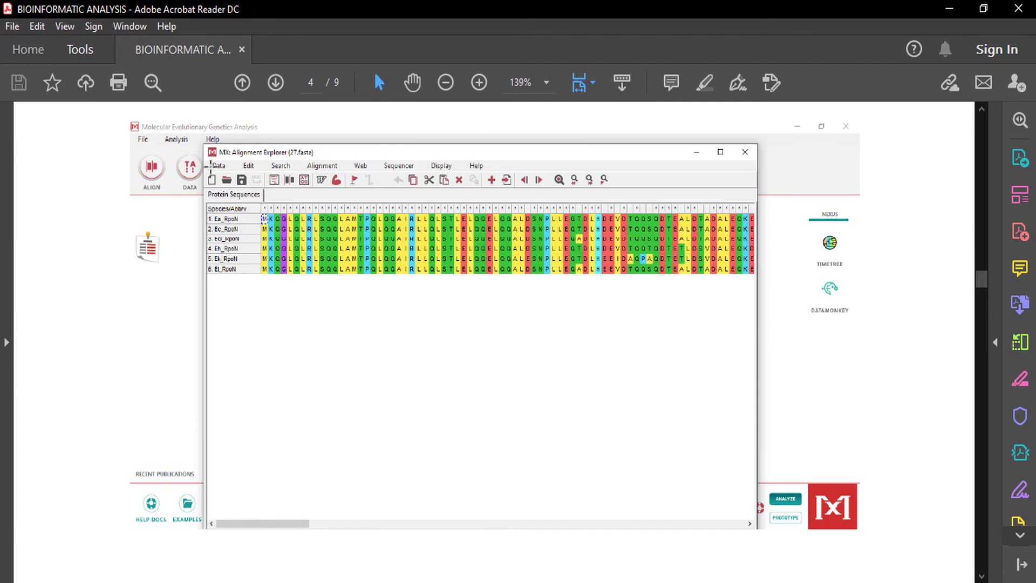
scroll(210, 165, down, 1)
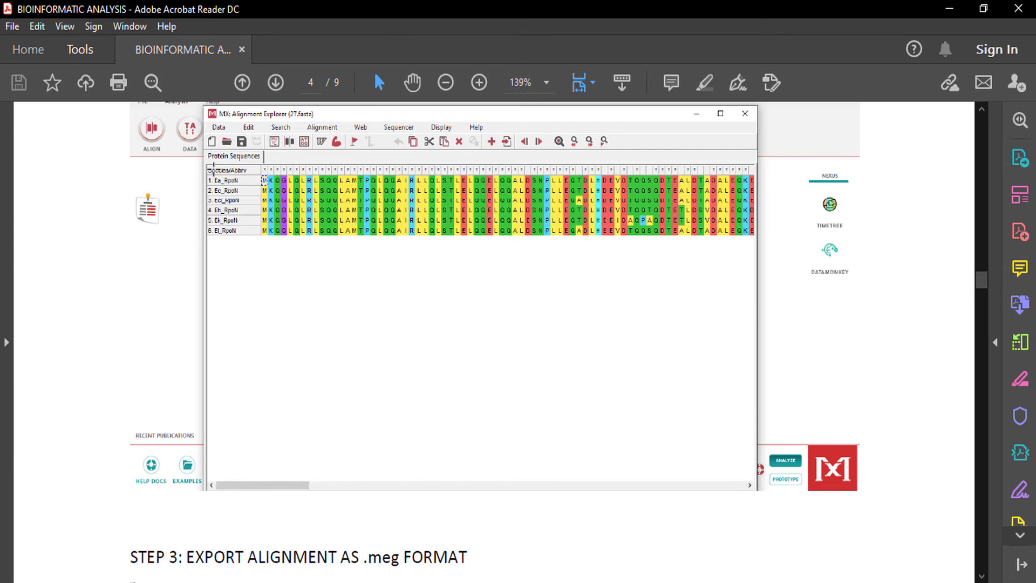
scroll(212, 176, down, 10)
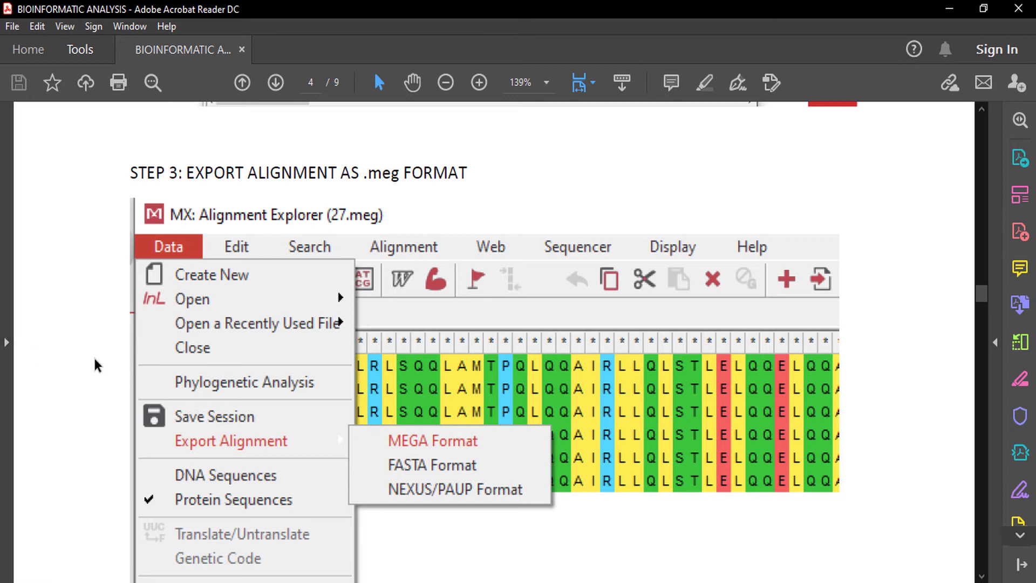
scroll(117, 359, down, 6)
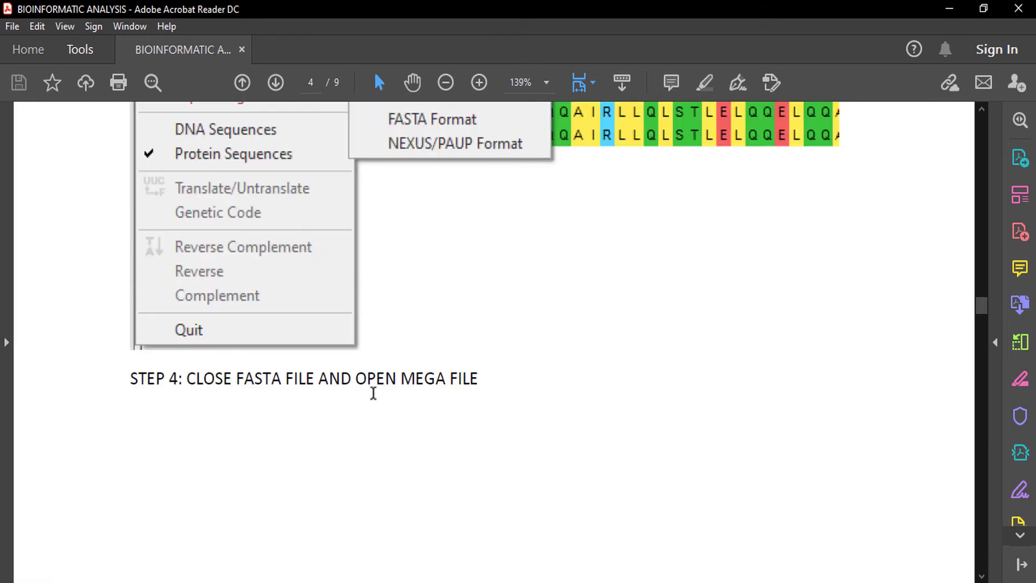
scroll(439, 381, down, 7)
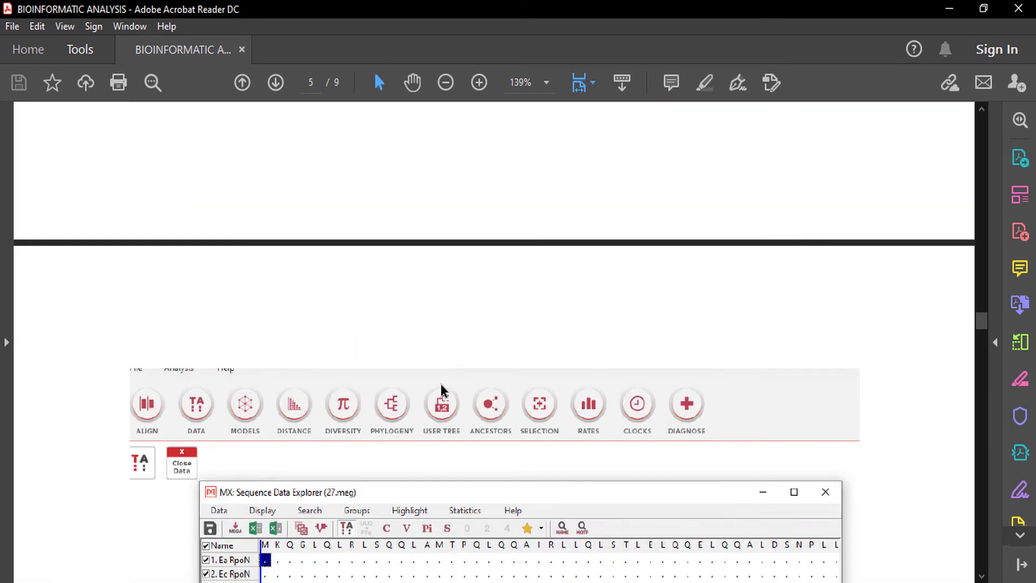
scroll(441, 384, down, 5)
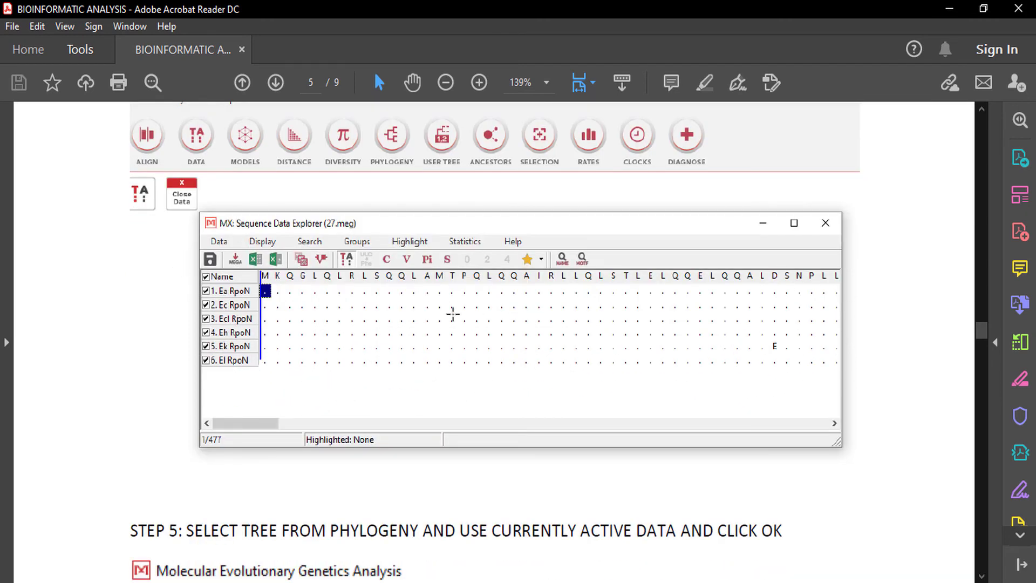
scroll(447, 324, down, 7)
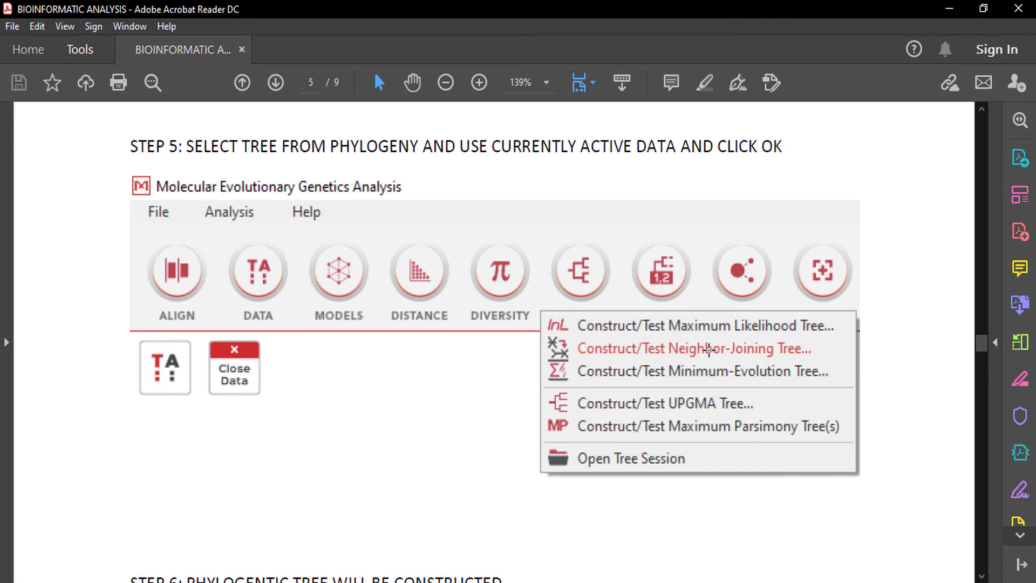
scroll(696, 346, down, 8)
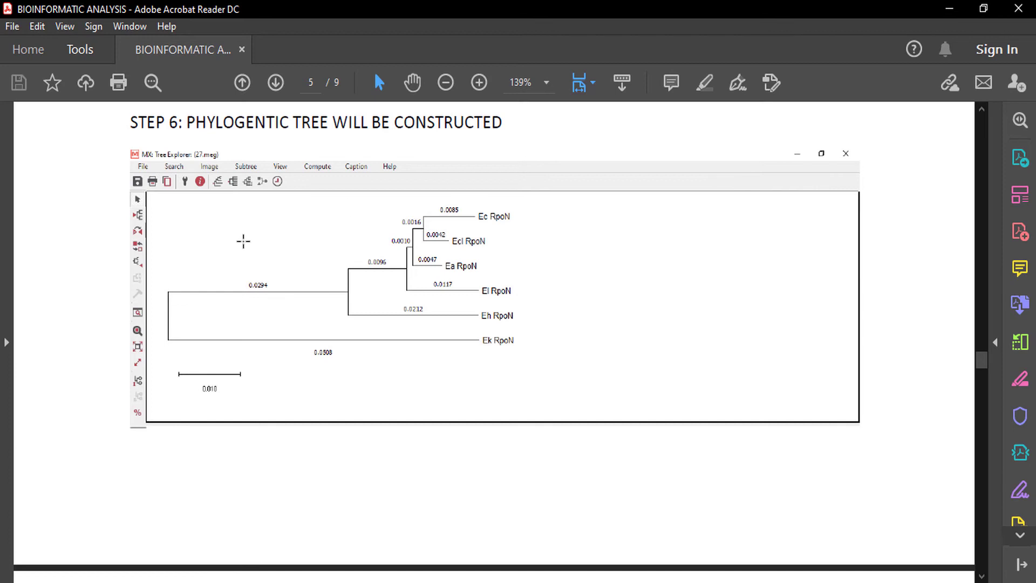
Read the Tree Analysis section on branches, taxa, nodes, lineages and rooting, comparing its terms with the tree figure under step 6
scroll(92, 296, down, 5)
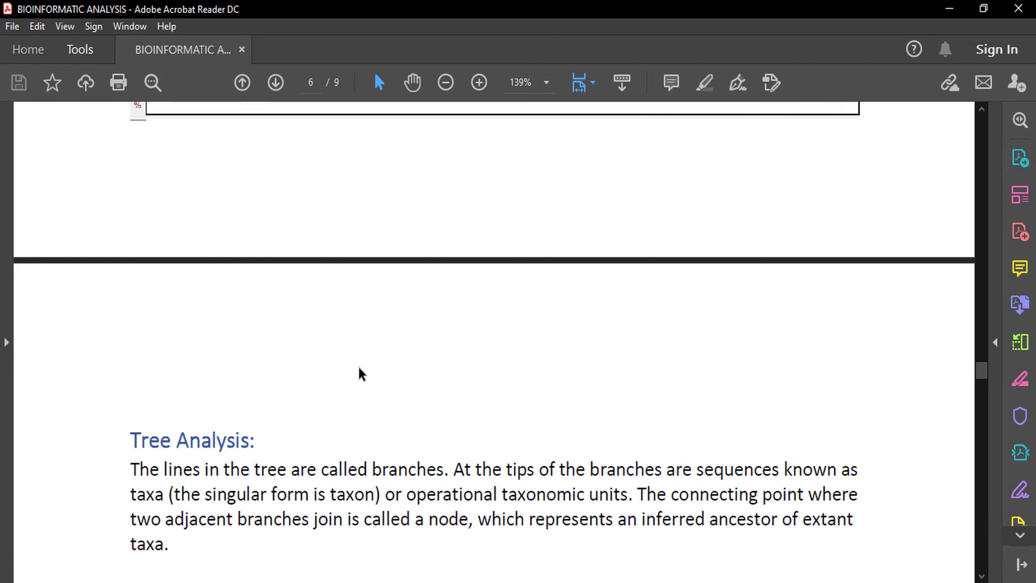
scroll(359, 369, up, 5)
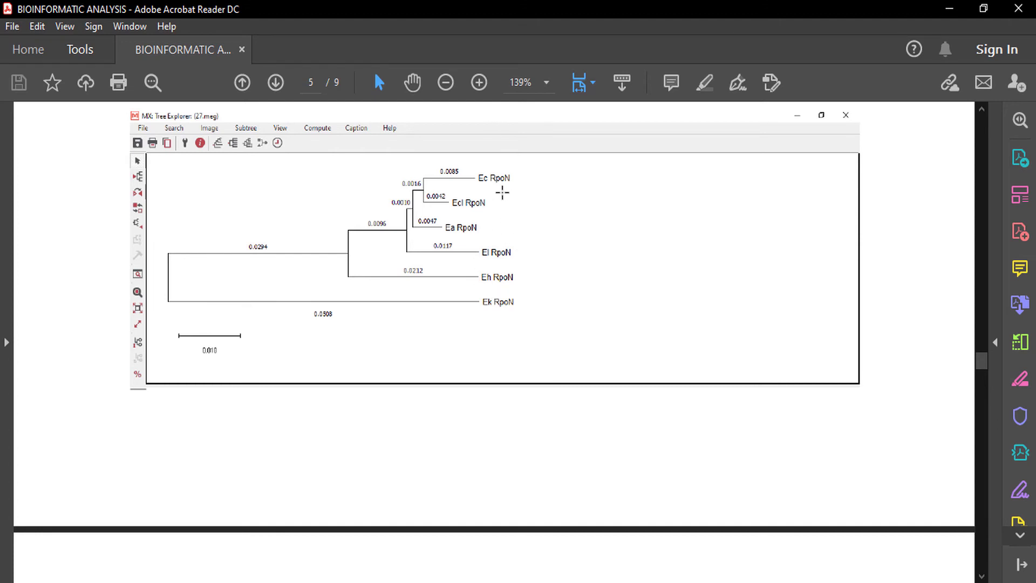
scroll(502, 236, down, 4)
scroll(502, 235, down, 2)
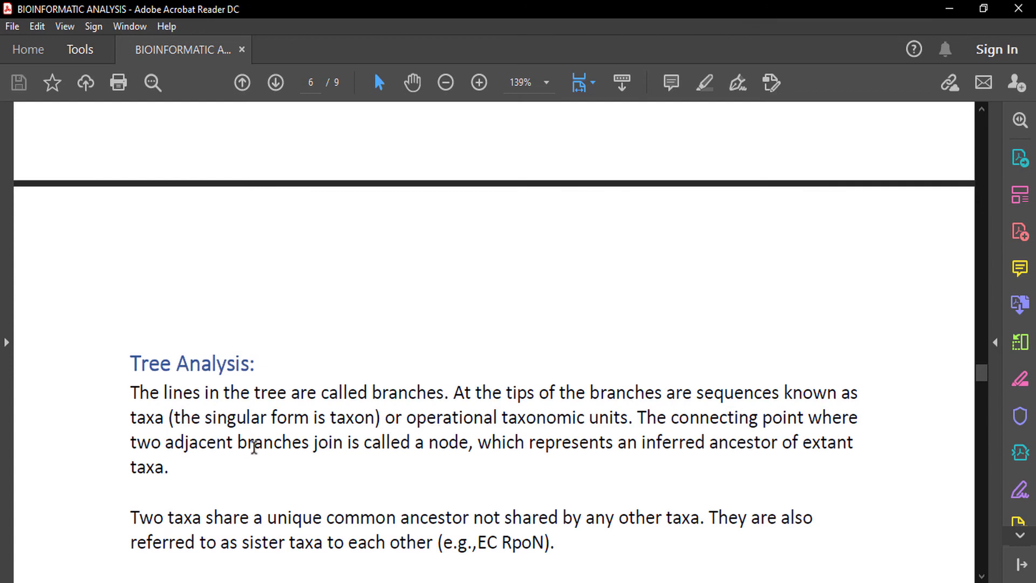
scroll(490, 378, down, 2)
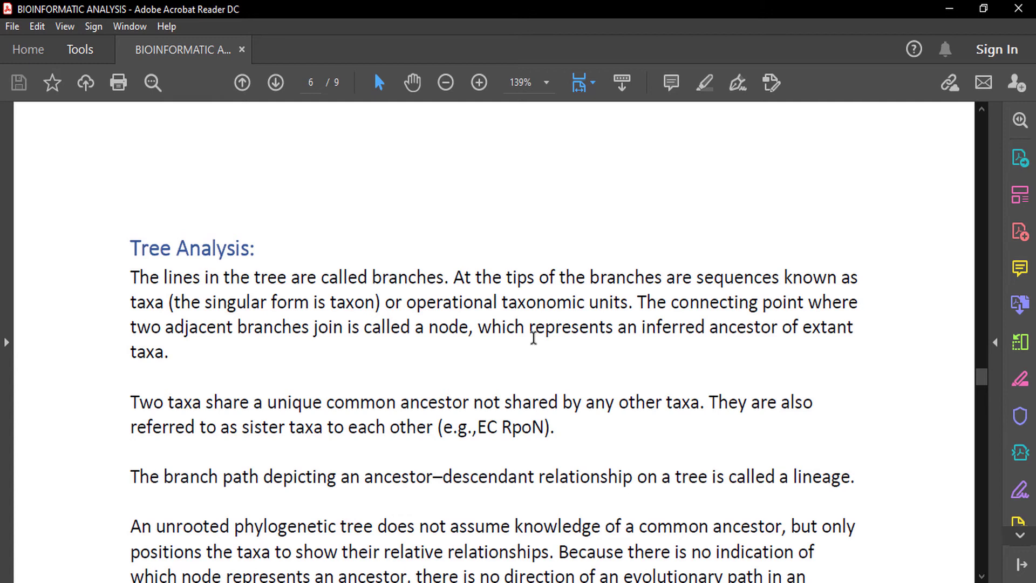
scroll(533, 337, up, 10)
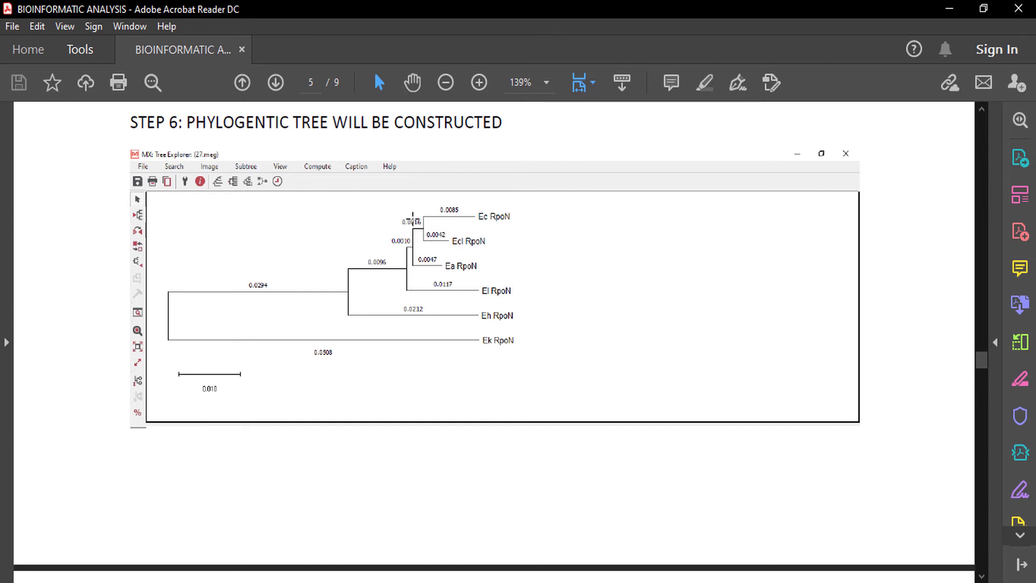
scroll(328, 332, down, 10)
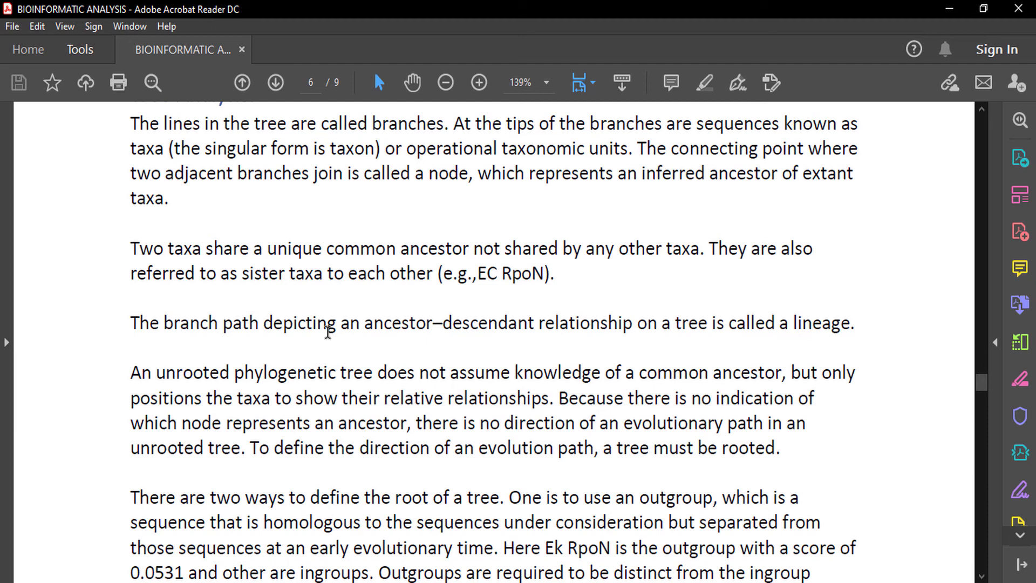
scroll(328, 332, down, 3)
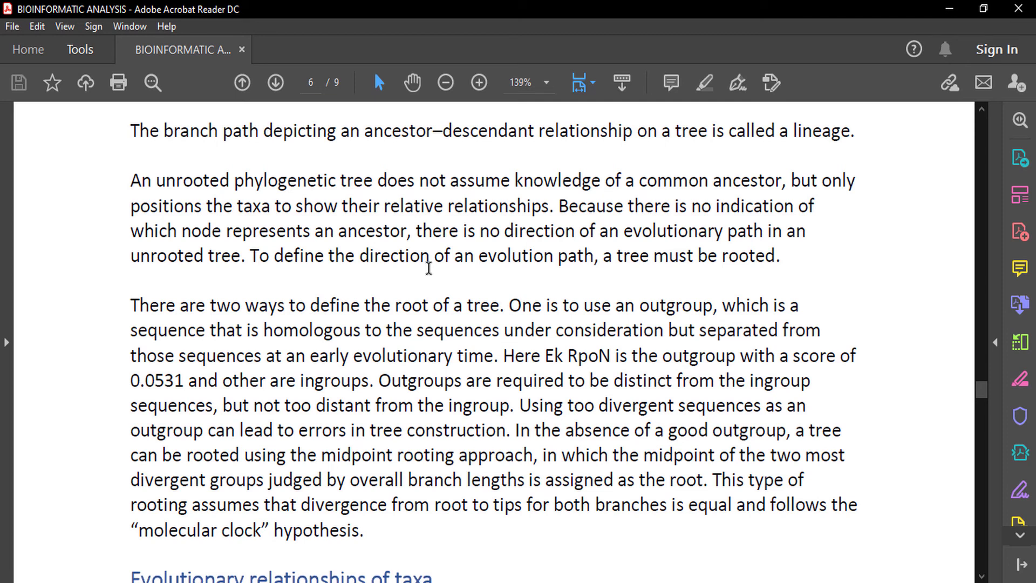
scroll(429, 268, down, 1)
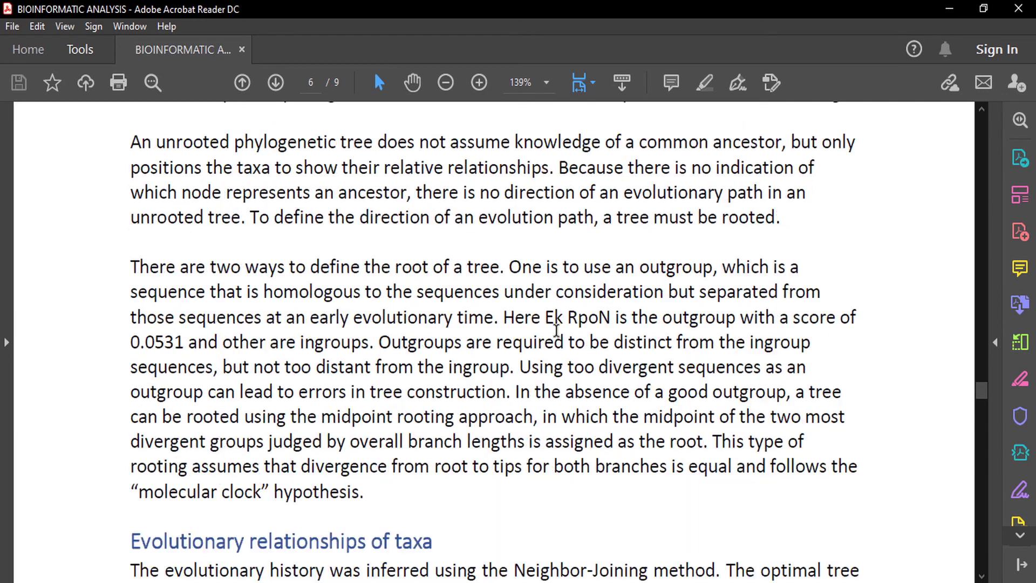